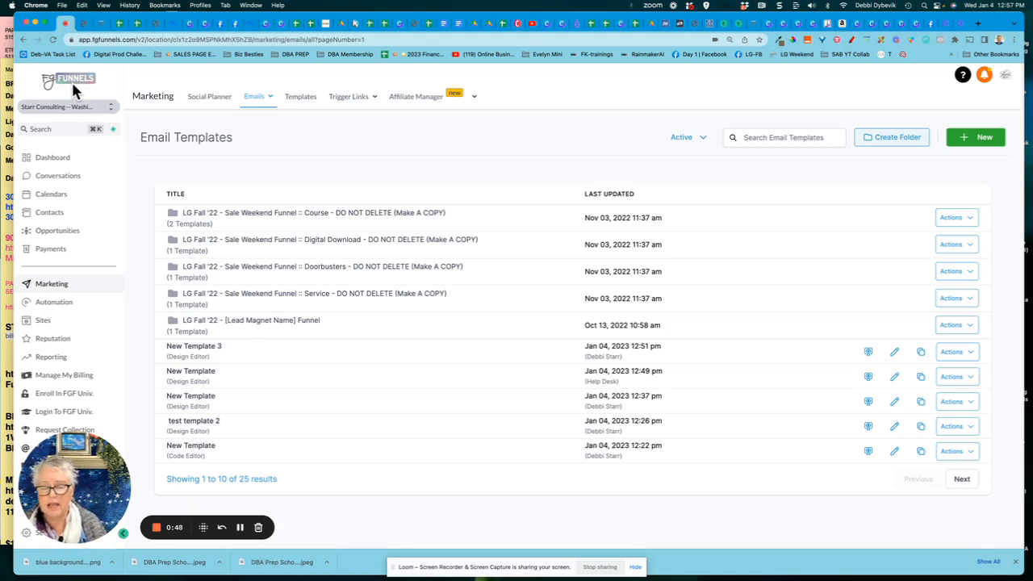
Step: Open the marketing email templates and look through the ready-made Email Marketing Templates library
{"action": "left_click", "coordinate": [54, 288]}
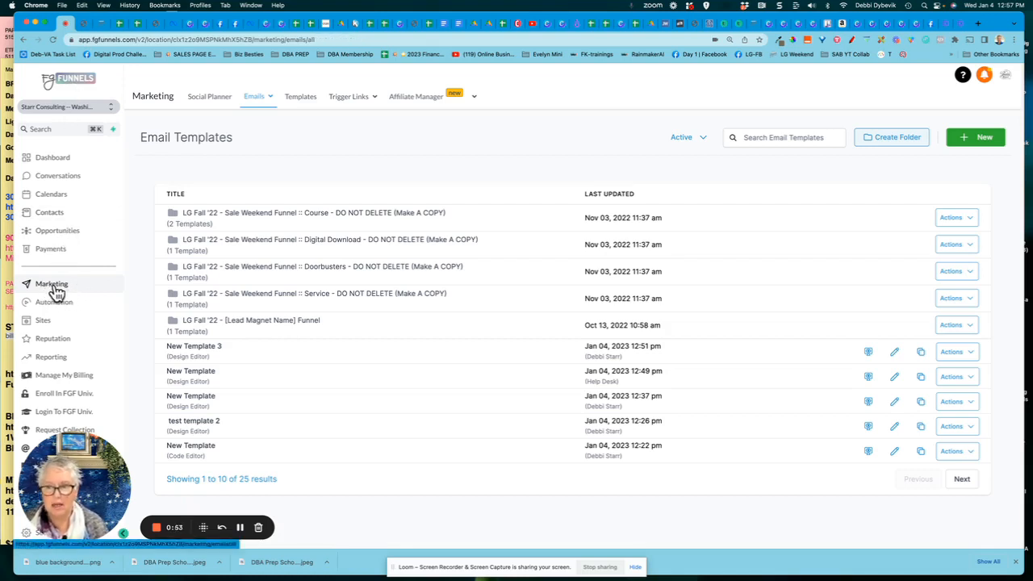
{"action": "mouse_move", "coordinate": [253, 105]}
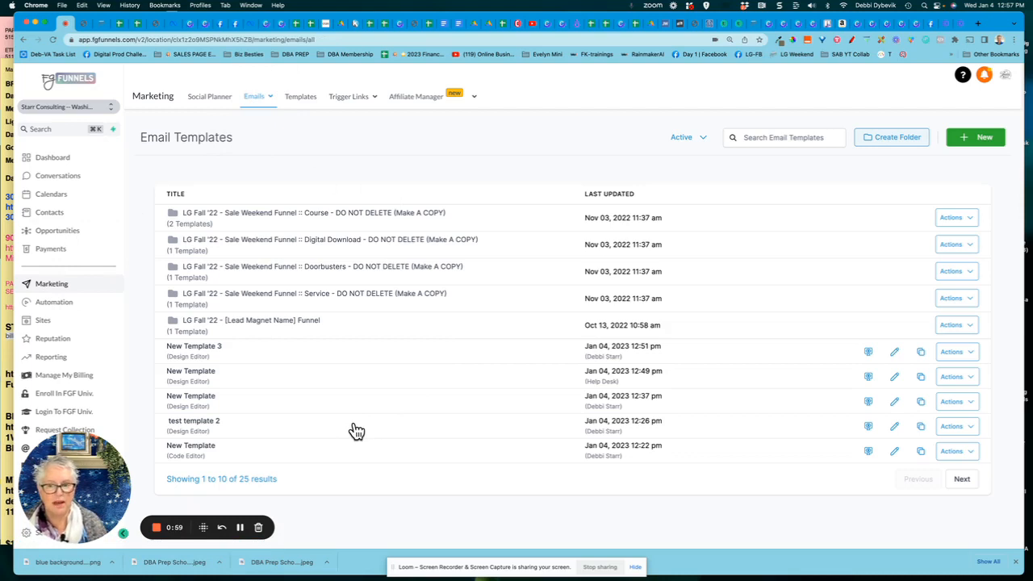
{"action": "left_click", "coordinate": [980, 142]}
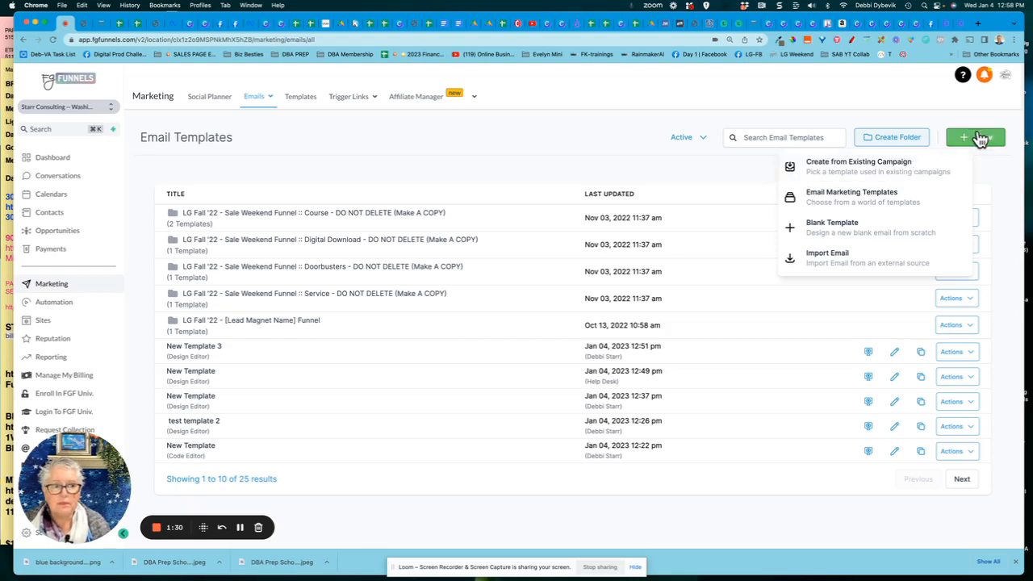
{"action": "left_click", "coordinate": [844, 202]}
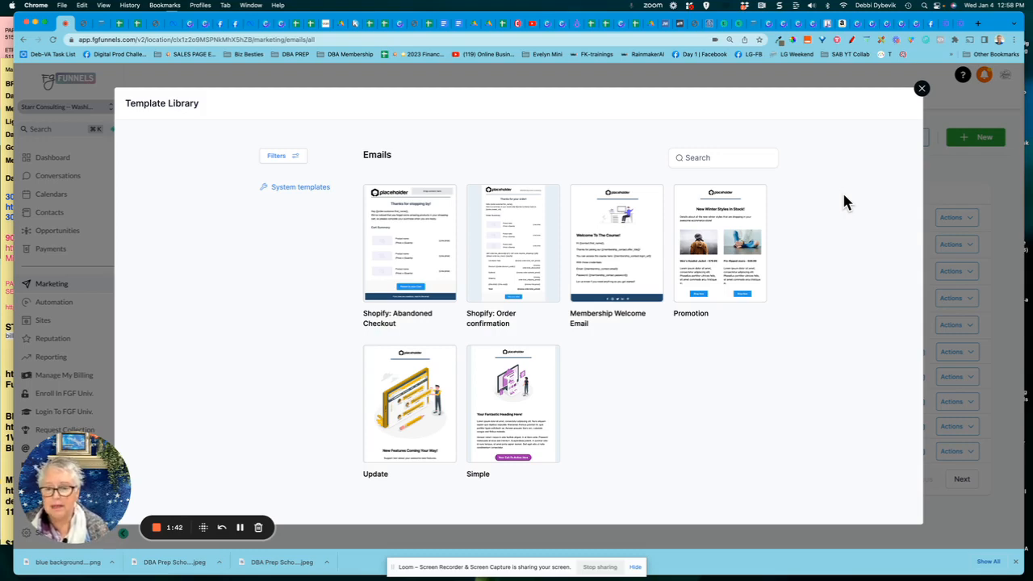
{"action": "left_click", "coordinate": [922, 91]}
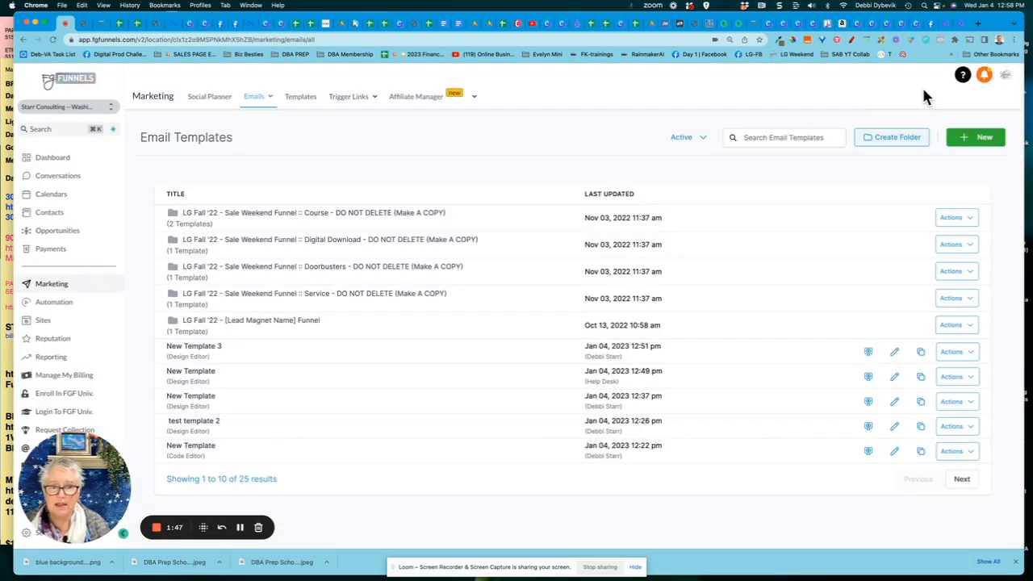
Step: Create a new blank email template using the Design Editor
{"action": "left_click", "coordinate": [982, 142]}
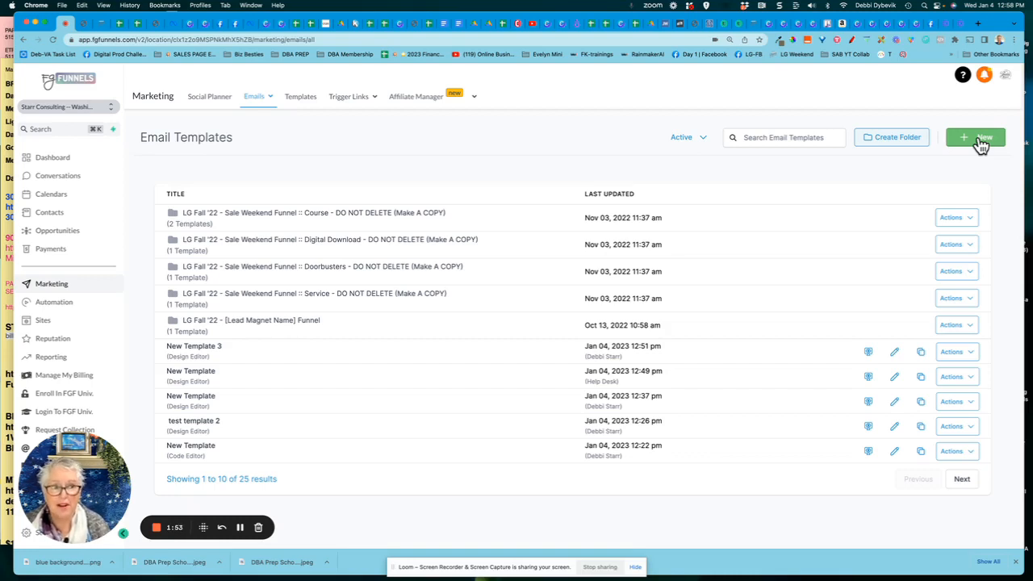
{"action": "left_click", "coordinate": [982, 142]}
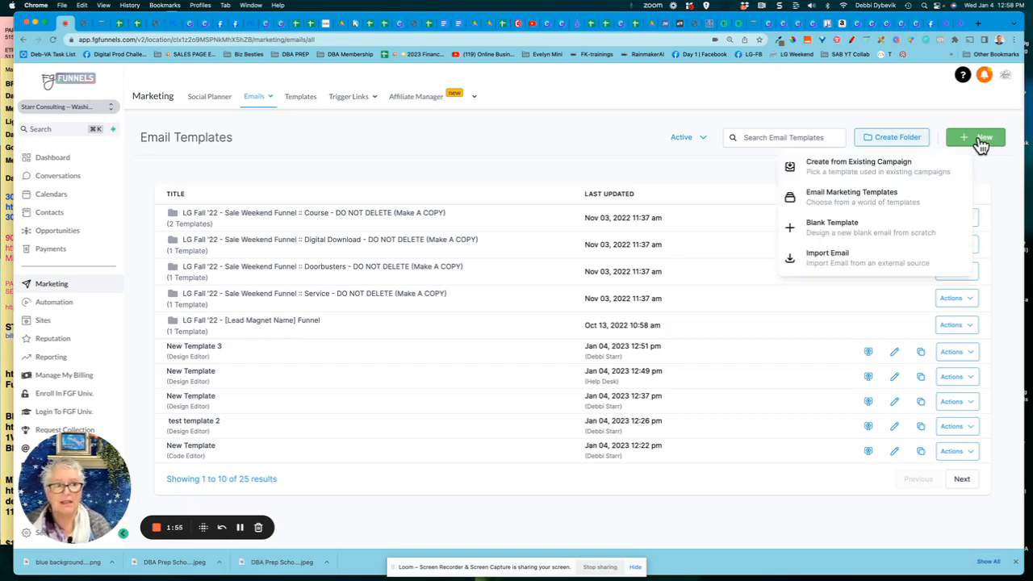
{"action": "left_click", "coordinate": [829, 229]}
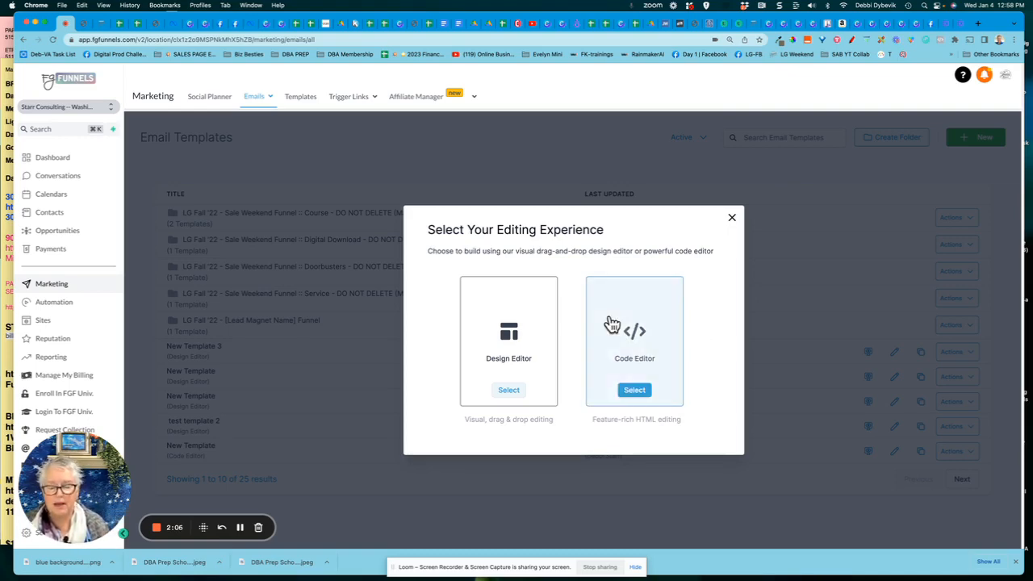
{"action": "left_click", "coordinate": [504, 392]}
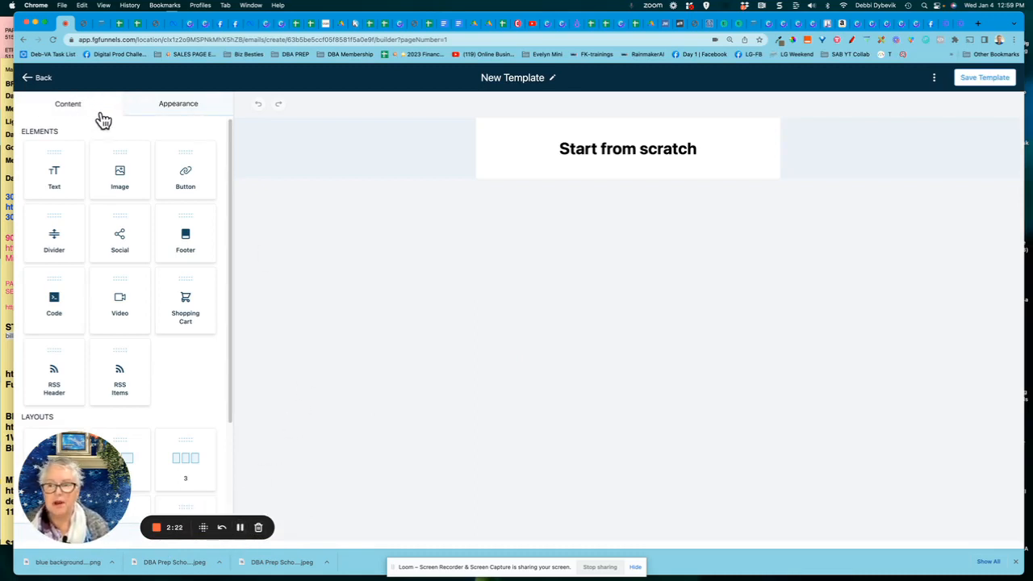
Step: Set the template's content width to 500 in its appearance settings
{"action": "left_click", "coordinate": [180, 109]}
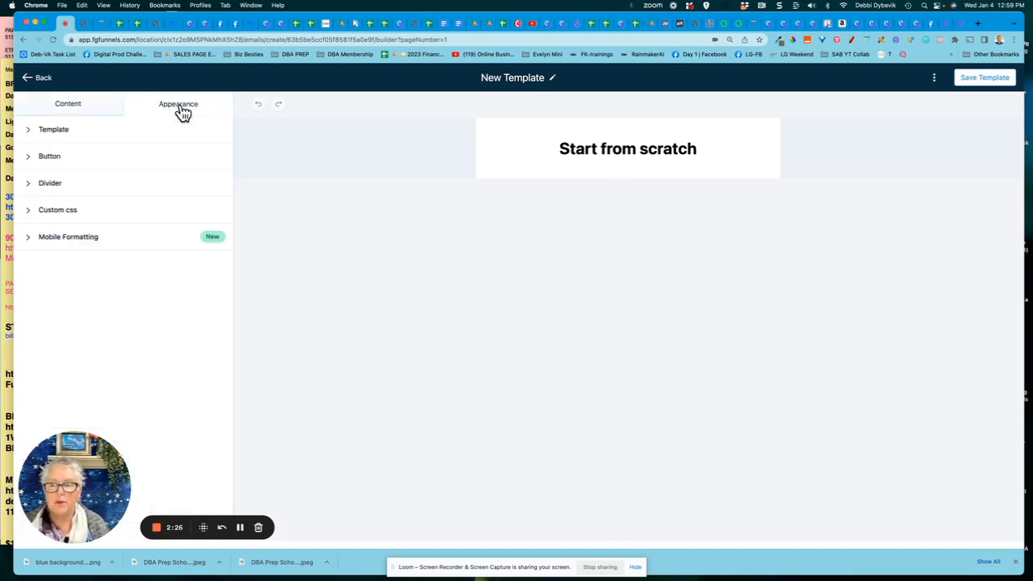
{"action": "left_click", "coordinate": [31, 133]}
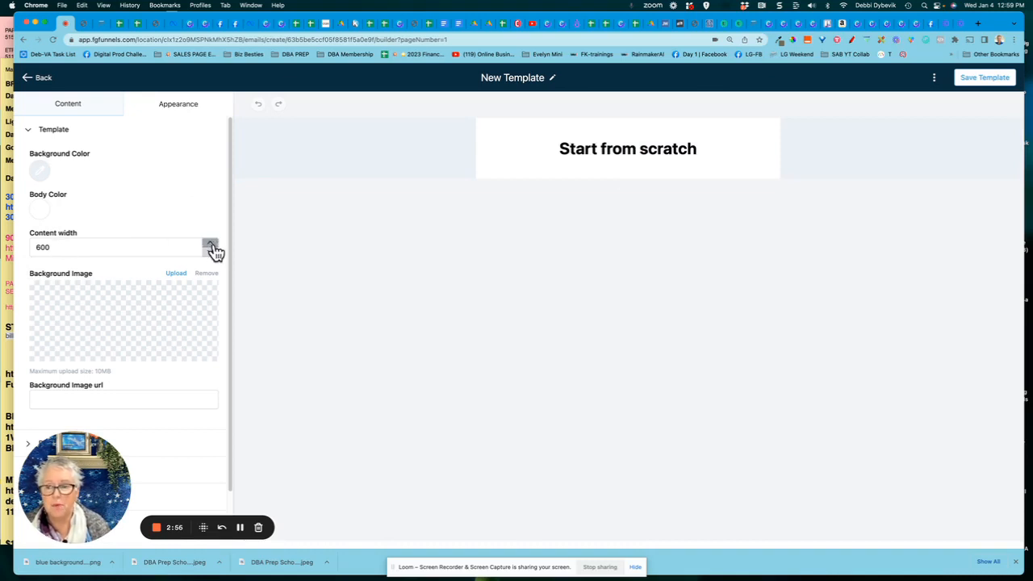
{"action": "left_click", "coordinate": [40, 246]}
{"action": "key", "text": "BackSpace"}
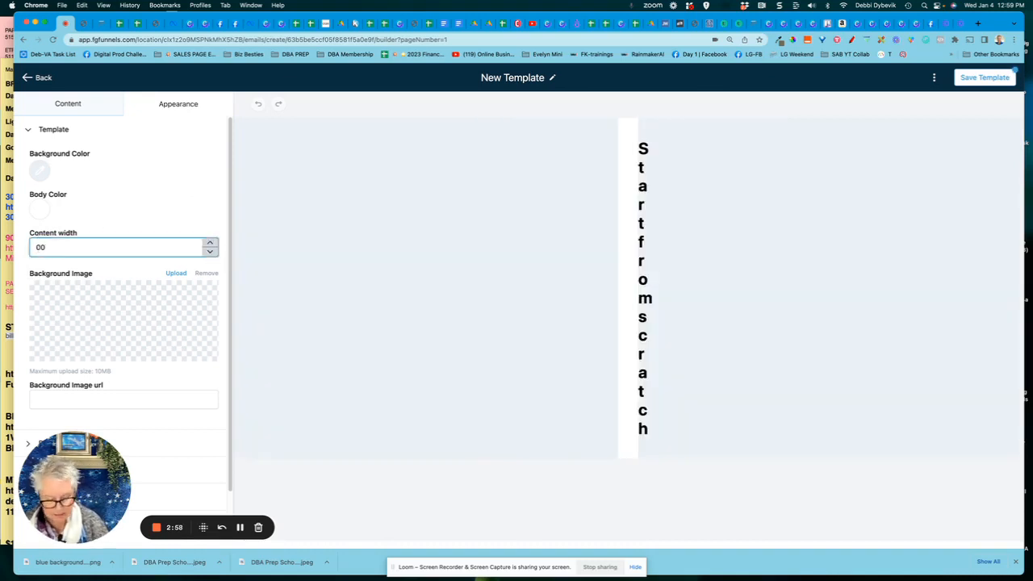
{"action": "type", "text": "5"}
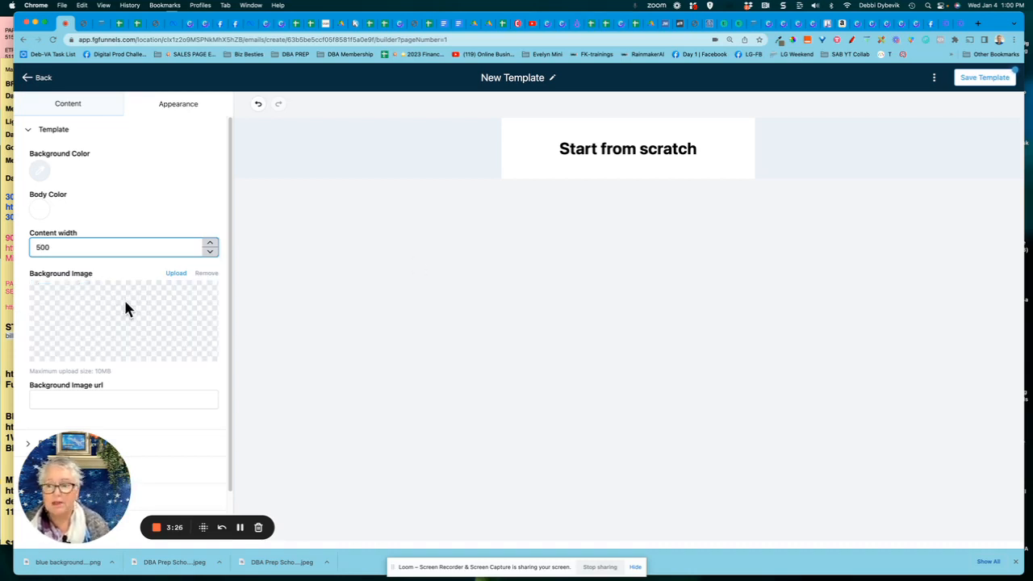
Step: Review the appearance settings for buttons and mobile formatting, including the heading and paragraph options
{"action": "scroll", "coordinate": [125, 308], "scroll_direction": "down", "scroll_amount": 1}
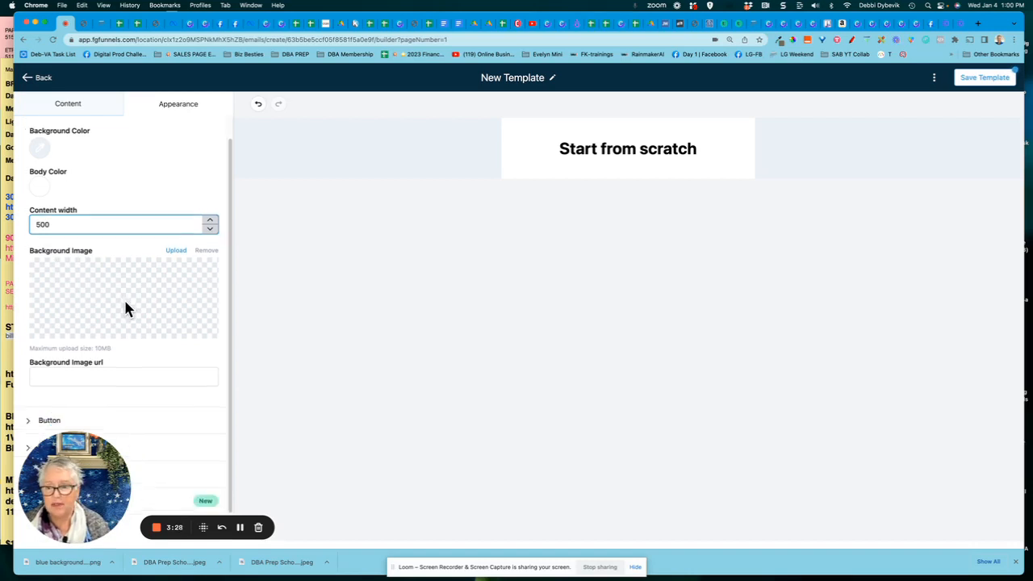
{"action": "left_click_drag", "start_coordinate": [96, 492], "coordinate": [395, 485]}
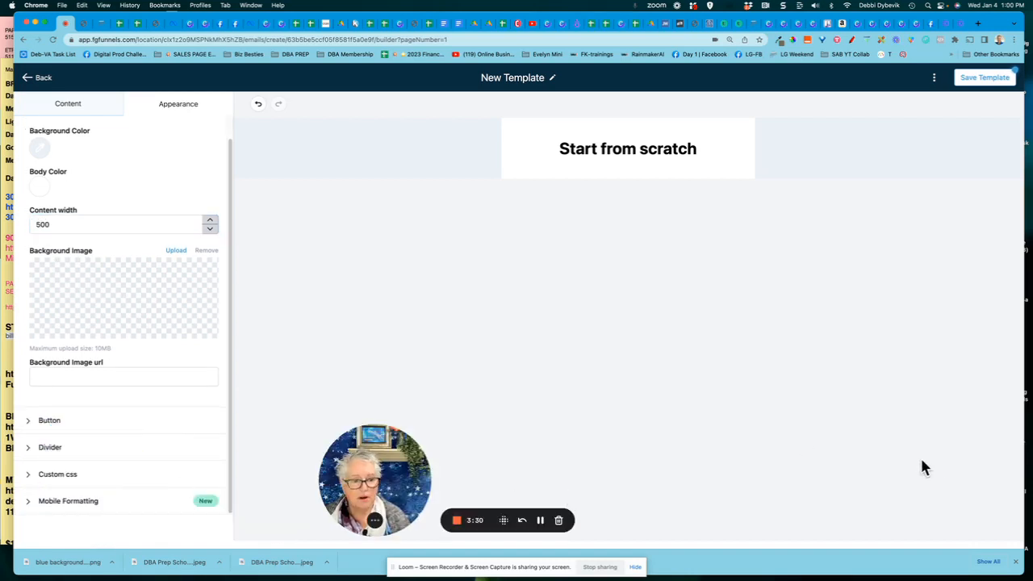
{"action": "left_click_drag", "start_coordinate": [395, 485], "coordinate": [855, 473]}
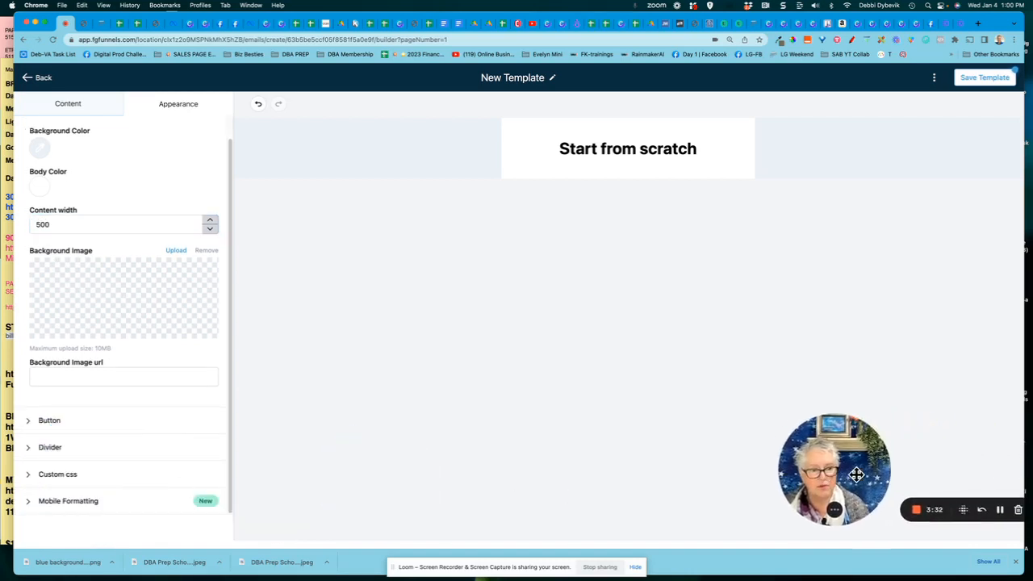
{"action": "left_click", "coordinate": [29, 425]}
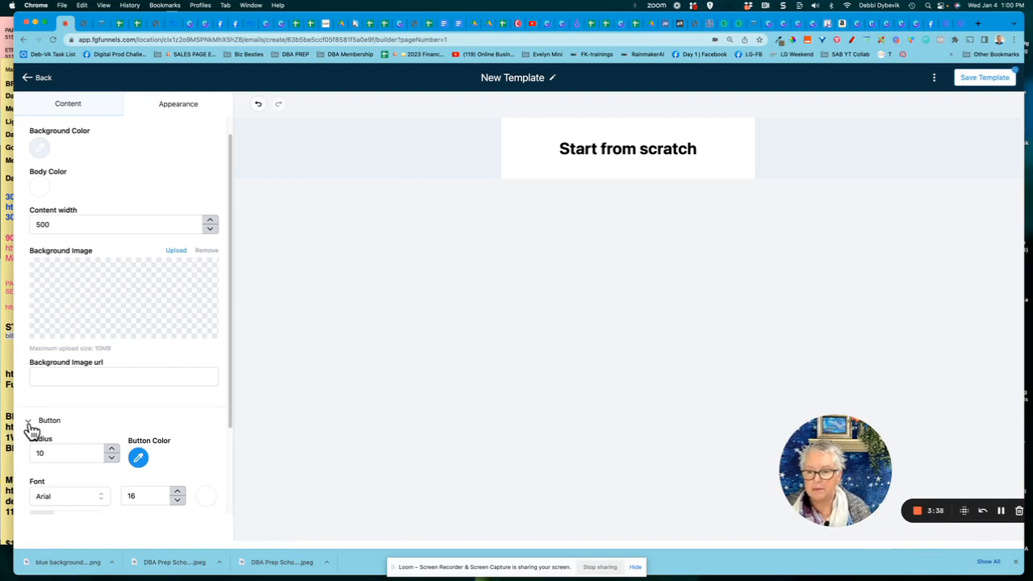
{"action": "scroll", "coordinate": [31, 432], "scroll_direction": "down", "scroll_amount": 3}
{"action": "scroll", "coordinate": [31, 432], "scroll_direction": "up", "scroll_amount": 4}
{"action": "scroll", "coordinate": [31, 431], "scroll_direction": "down", "scroll_amount": 3}
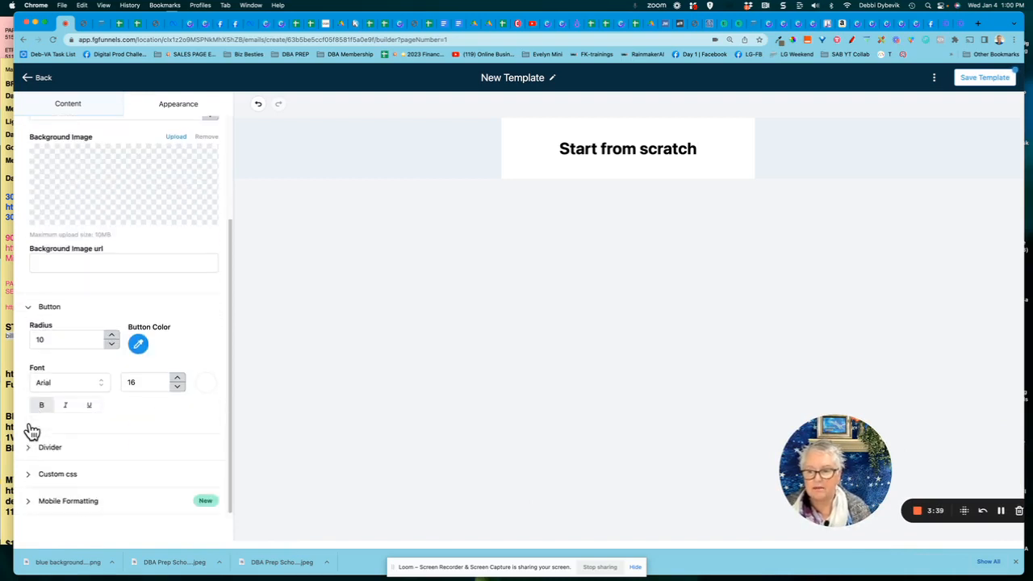
{"action": "left_click", "coordinate": [32, 506]}
{"action": "scroll", "coordinate": [110, 460], "scroll_direction": "down", "scroll_amount": 3}
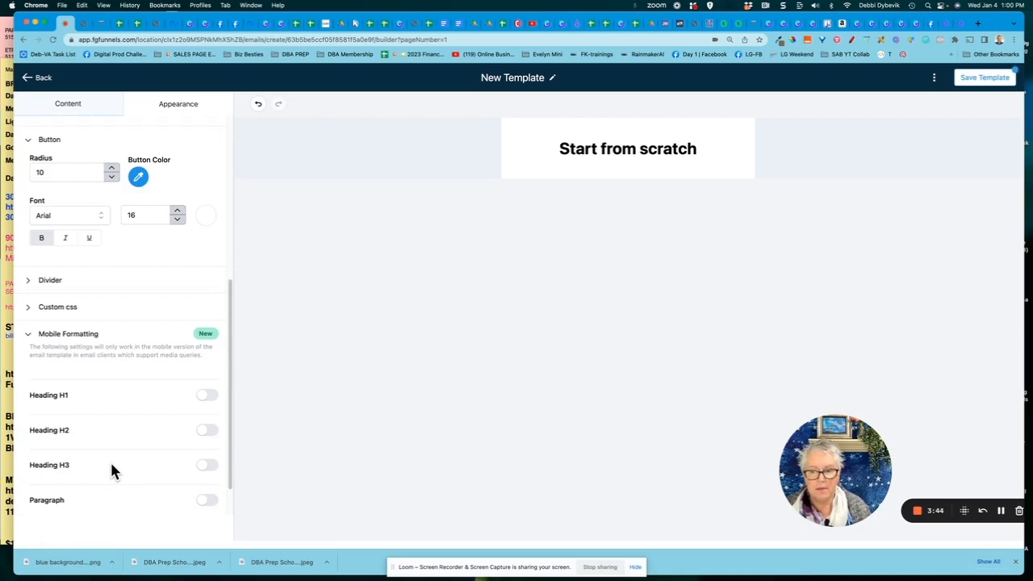
{"action": "scroll", "coordinate": [111, 470], "scroll_direction": "up", "scroll_amount": 5}
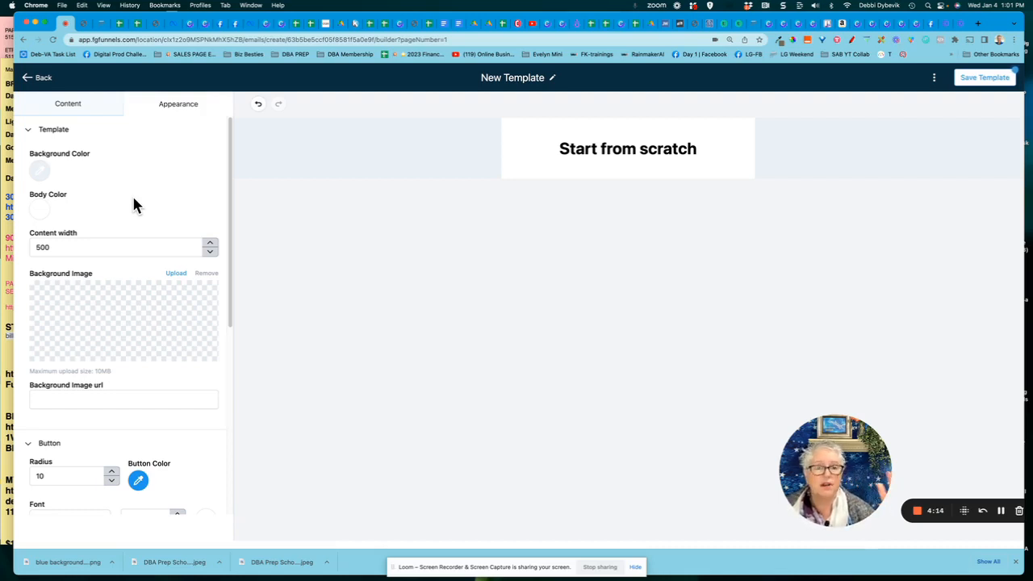
Step: Try a two-column layout on the "Start from scratch" section, and return it to one column
{"action": "left_click", "coordinate": [92, 112]}
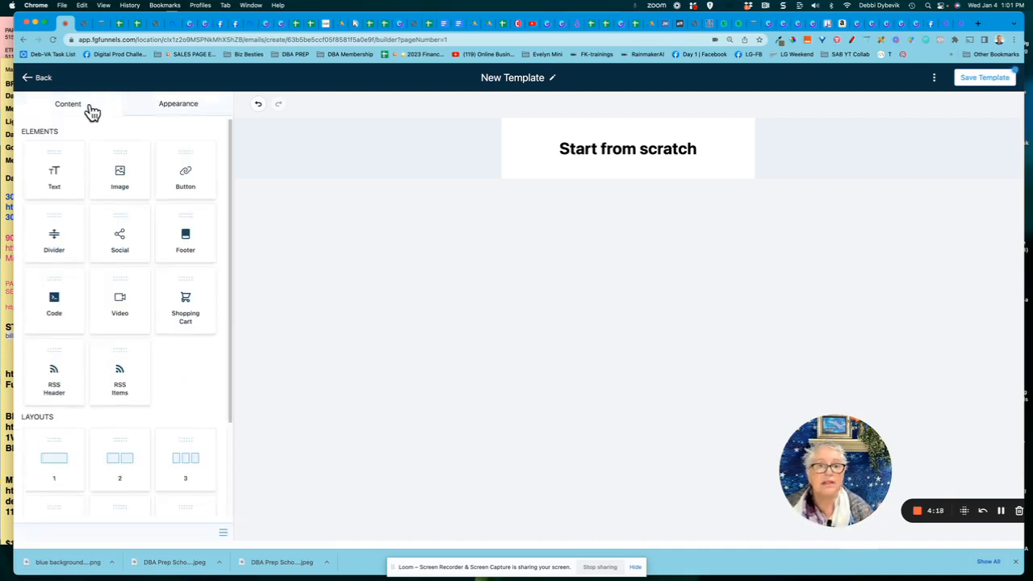
{"action": "left_click", "coordinate": [444, 144]}
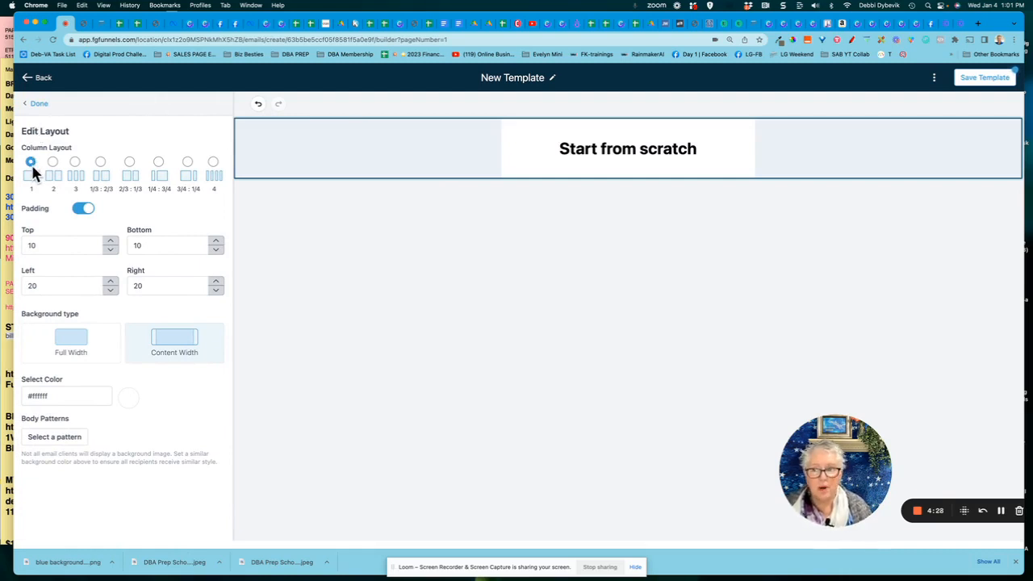
{"action": "left_click", "coordinate": [53, 162]}
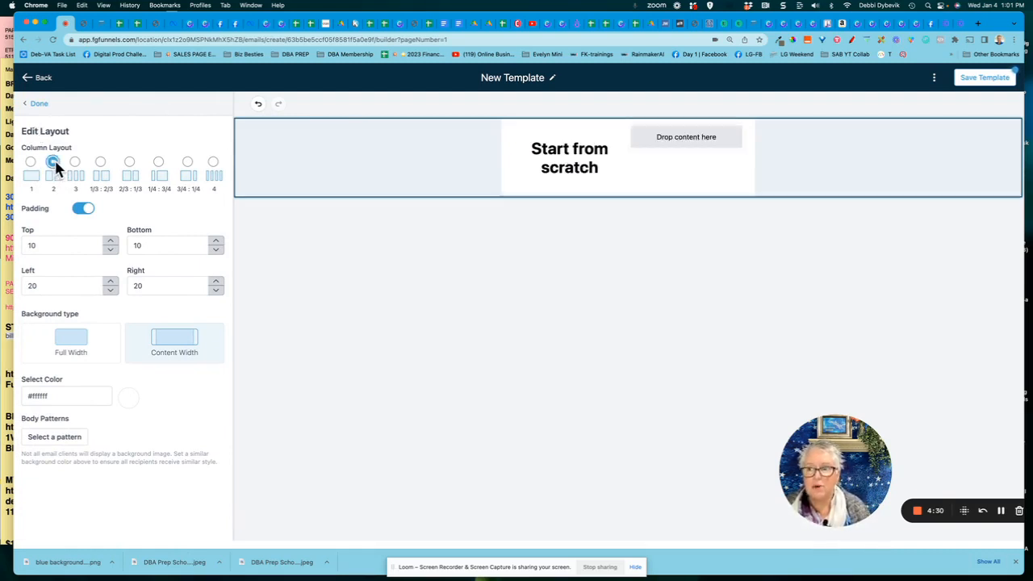
{"action": "left_click", "coordinate": [31, 163]}
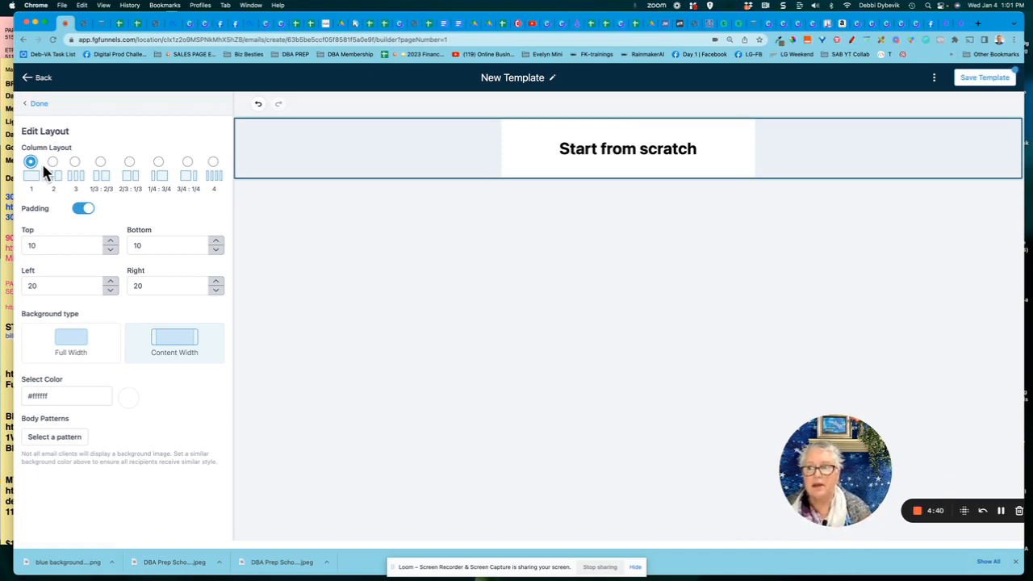
{"action": "left_click", "coordinate": [38, 106]}
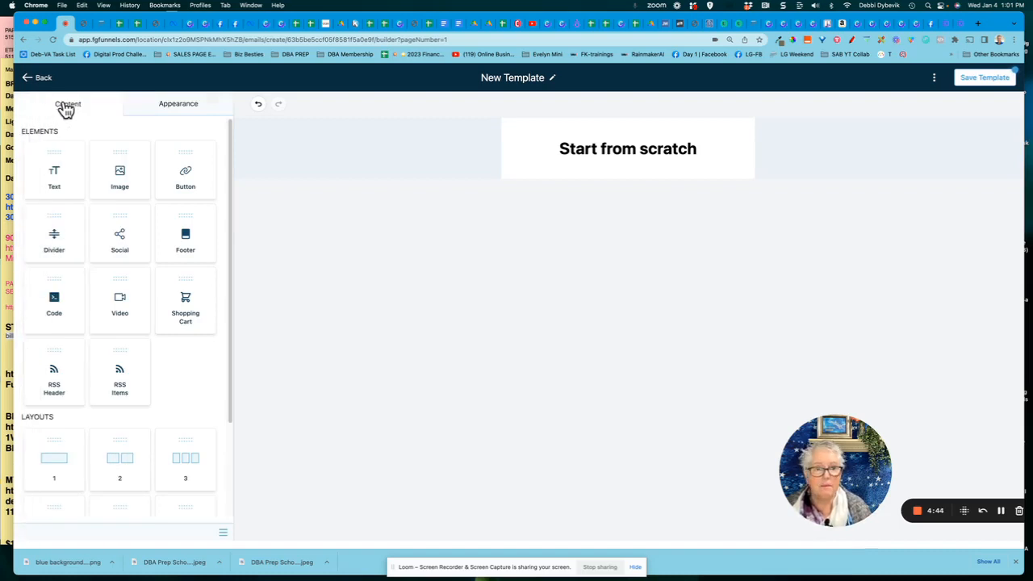
Step: Set the font to Verdana and the size to 16px at the start of the "Start from scratch" text
{"action": "left_click", "coordinate": [546, 165]}
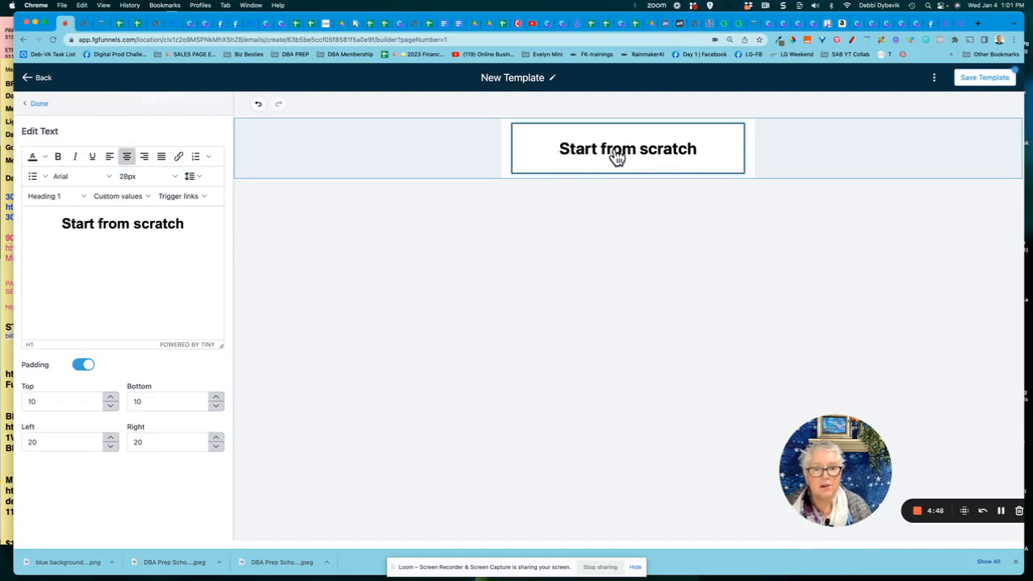
{"action": "left_click", "coordinate": [56, 221]}
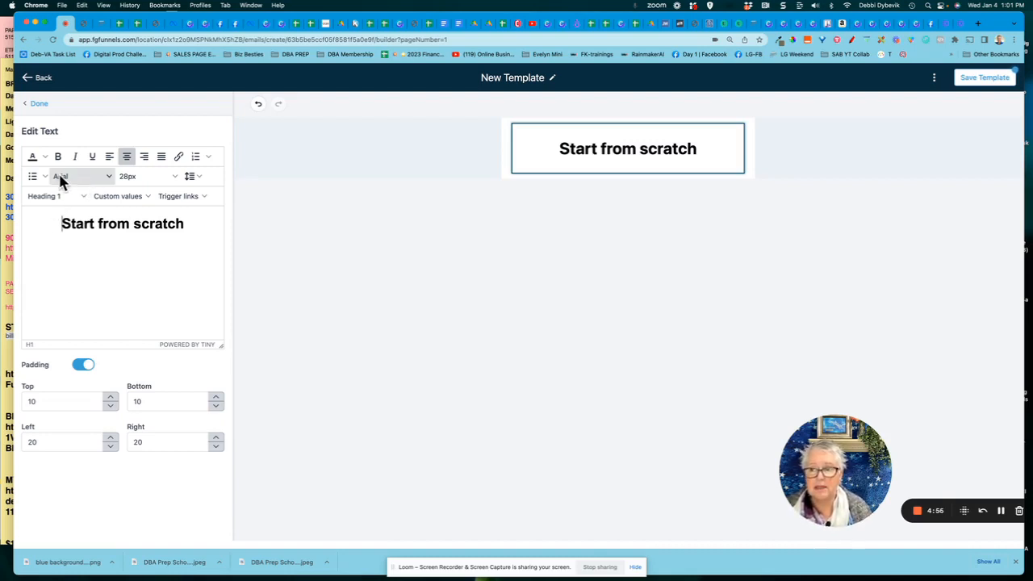
{"action": "left_click", "coordinate": [110, 181]}
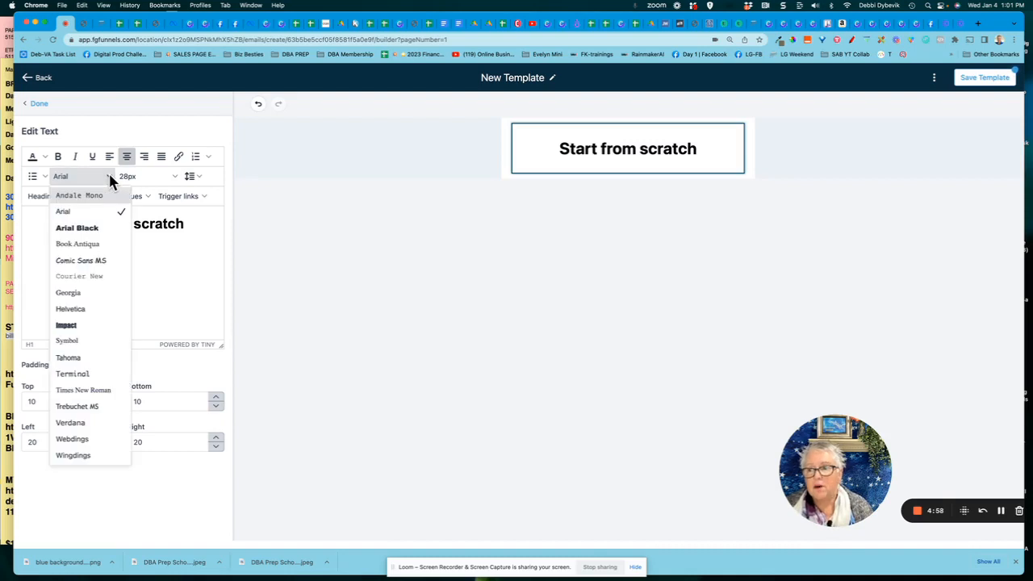
{"action": "left_click", "coordinate": [85, 423]}
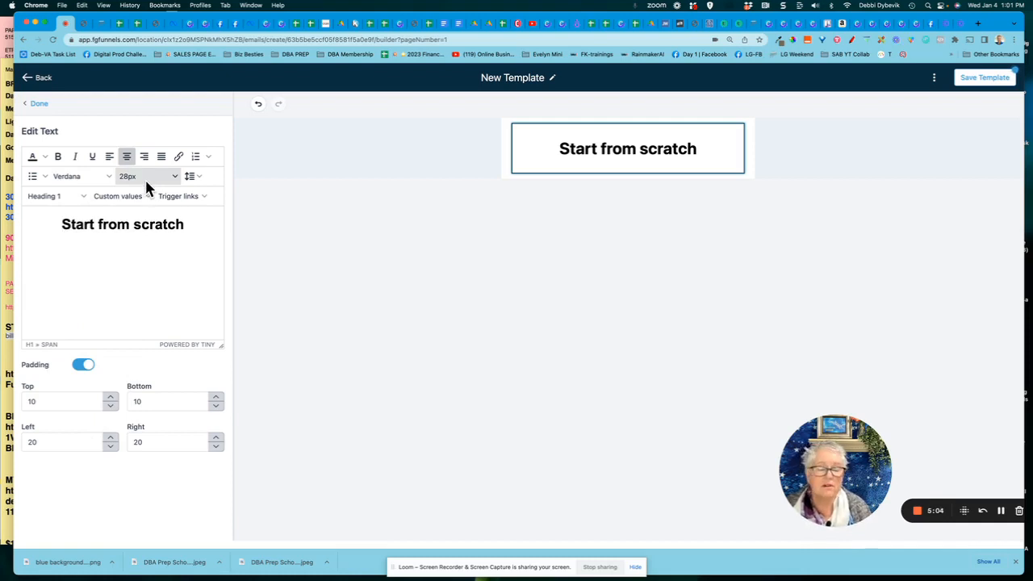
{"action": "left_click", "coordinate": [170, 177]}
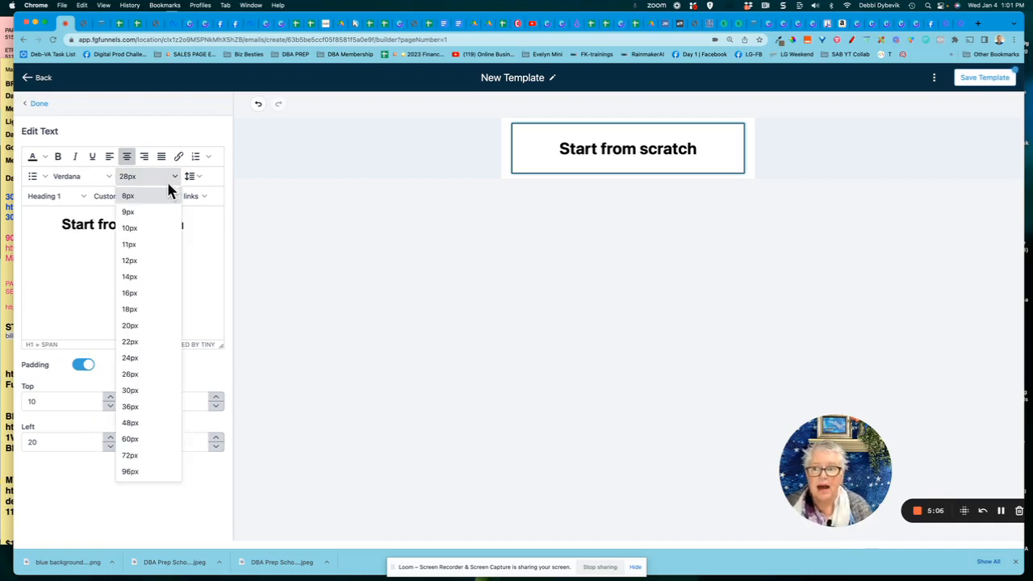
{"action": "left_click", "coordinate": [142, 296]}
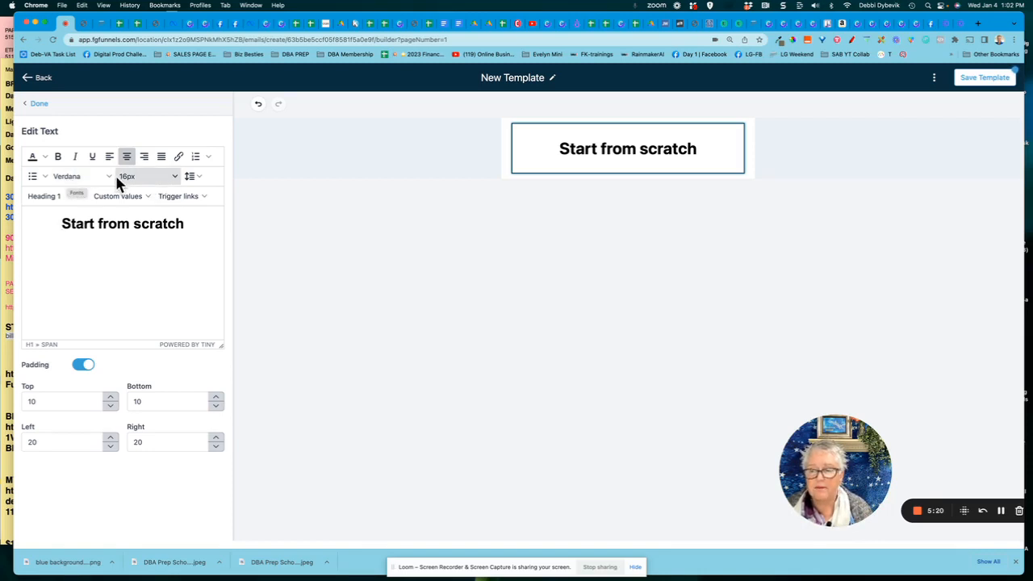
Step: Make room above "Start from scratch" and enter the left-aligned line "More text and more more more" there
{"action": "left_click", "coordinate": [57, 223]}
{"action": "key", "text": "Return"}
{"action": "key", "text": "Return"}
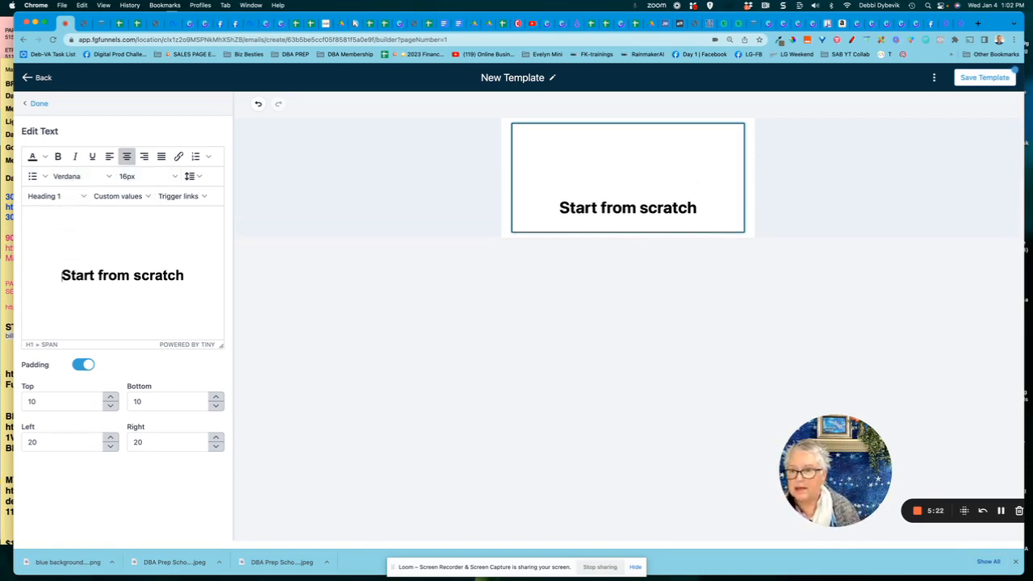
{"action": "left_click", "coordinate": [75, 223]}
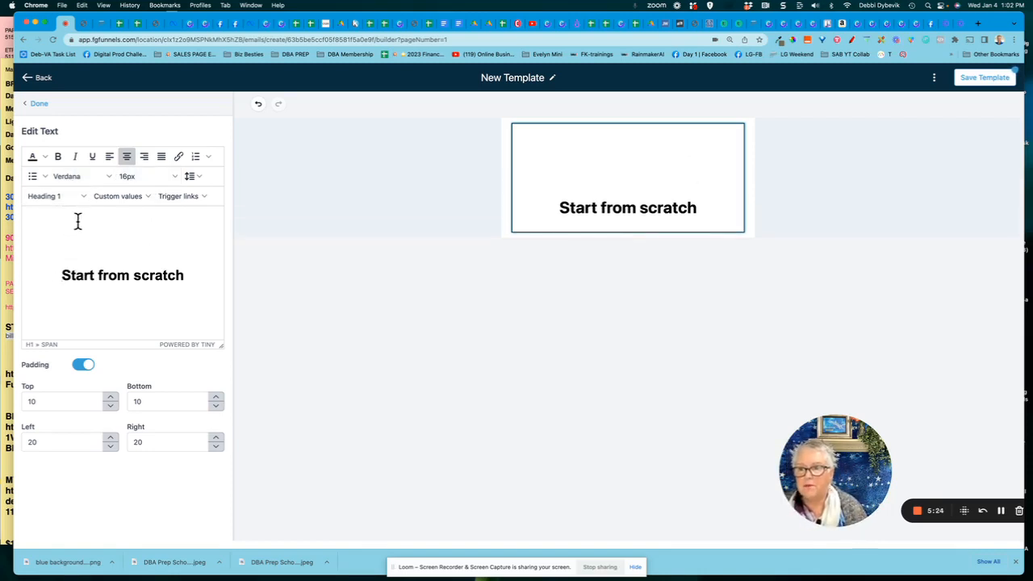
{"action": "left_click", "coordinate": [110, 159]}
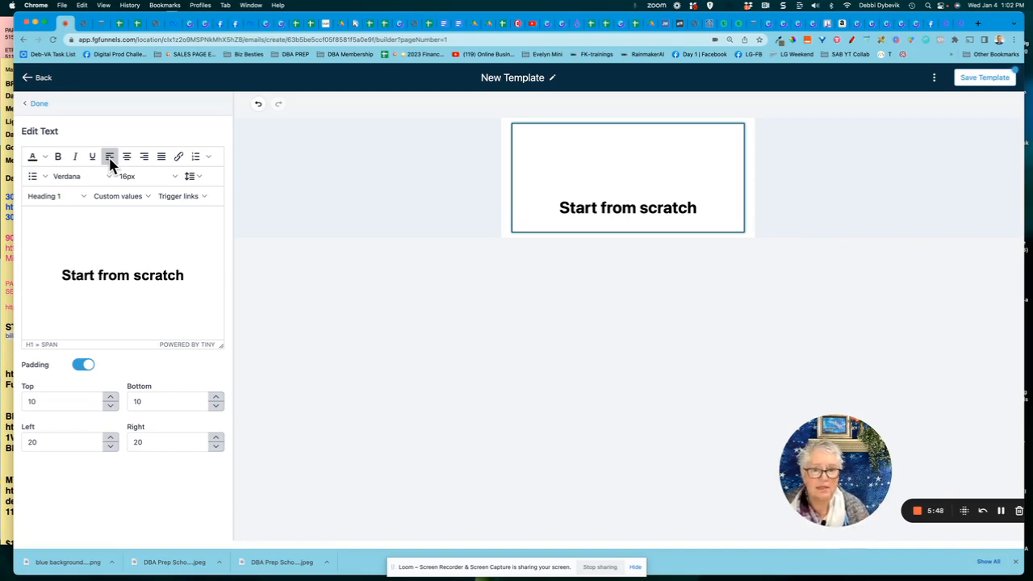
{"action": "type", "text": "More "}
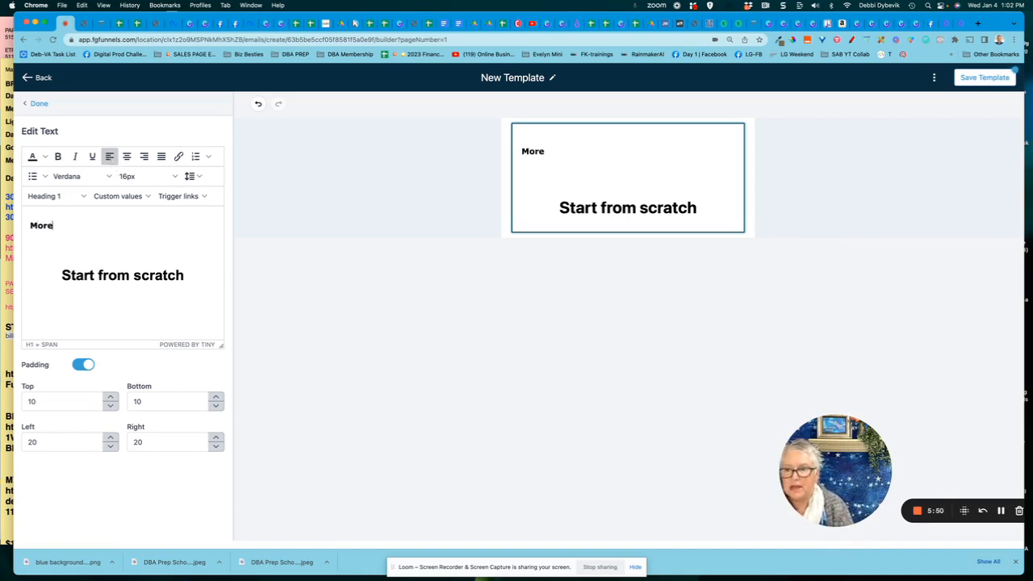
{"action": "type", "text": "text"}
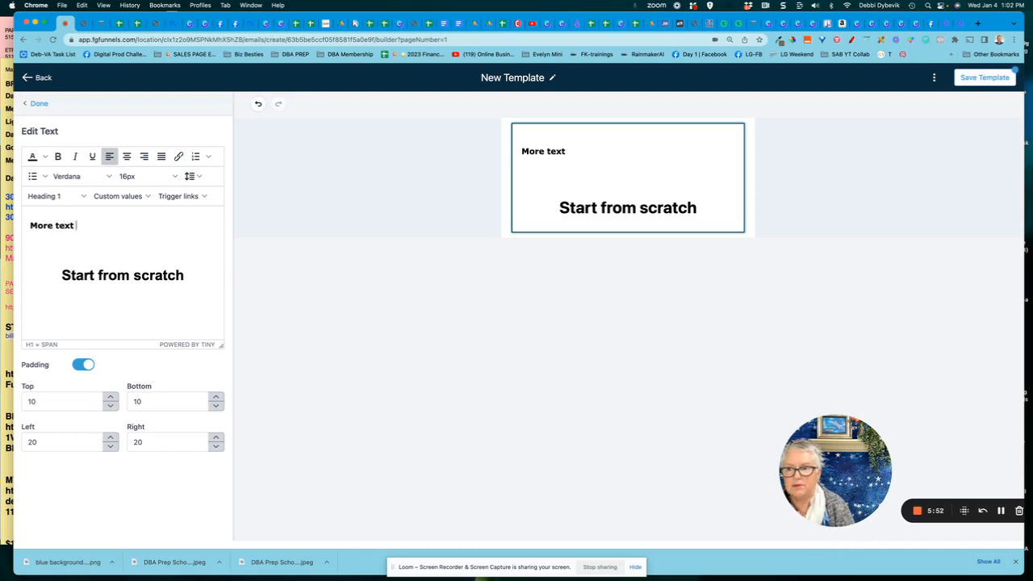
{"action": "type", "text": " and more m"}
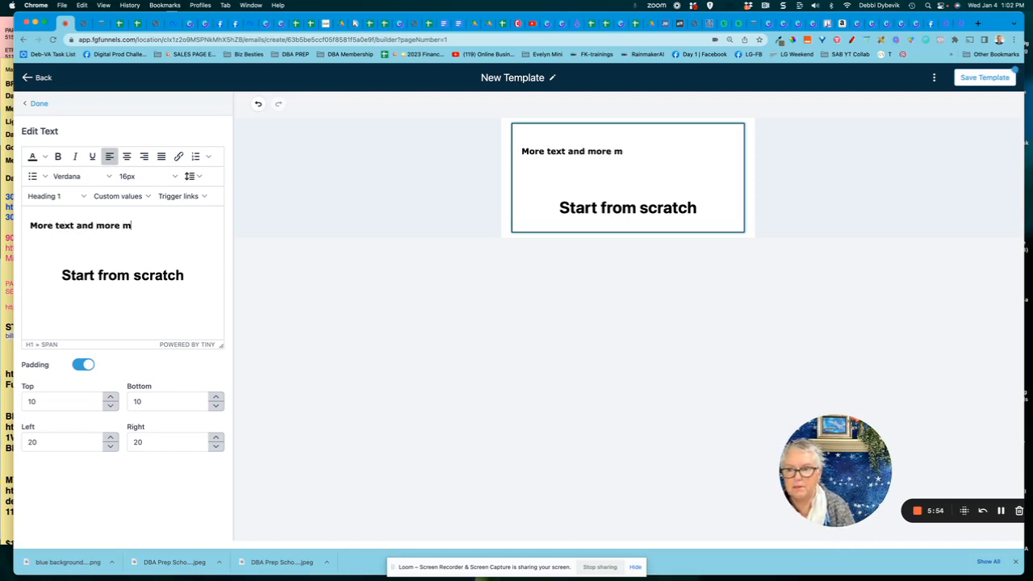
{"action": "type", "text": "ore more"}
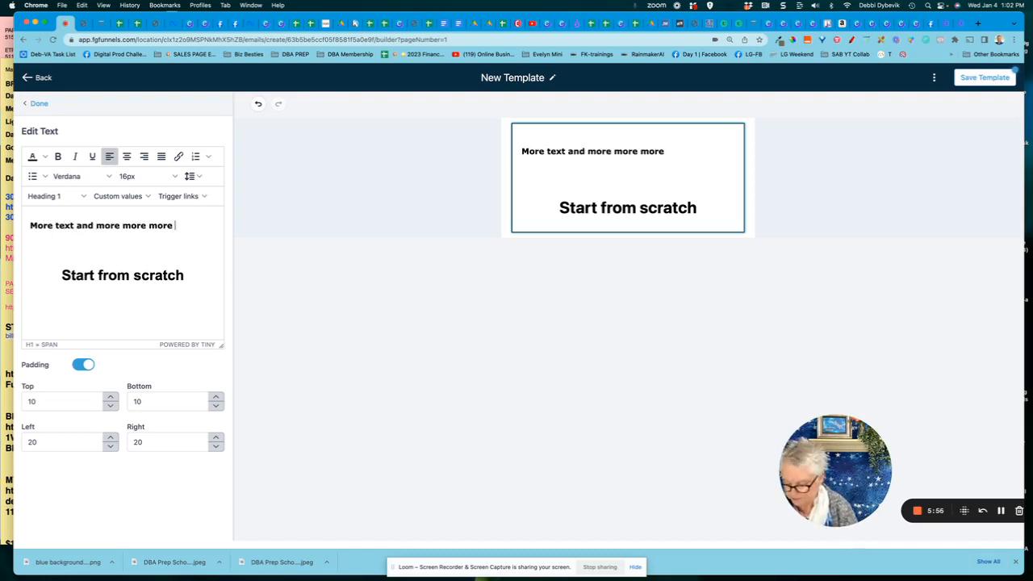
Step: Copy the "More text and more more more" line and paste it twice at its end
{"action": "left_click_drag", "start_coordinate": [30, 225], "coordinate": [206, 219]}
{"action": "key", "text": "super+c"}
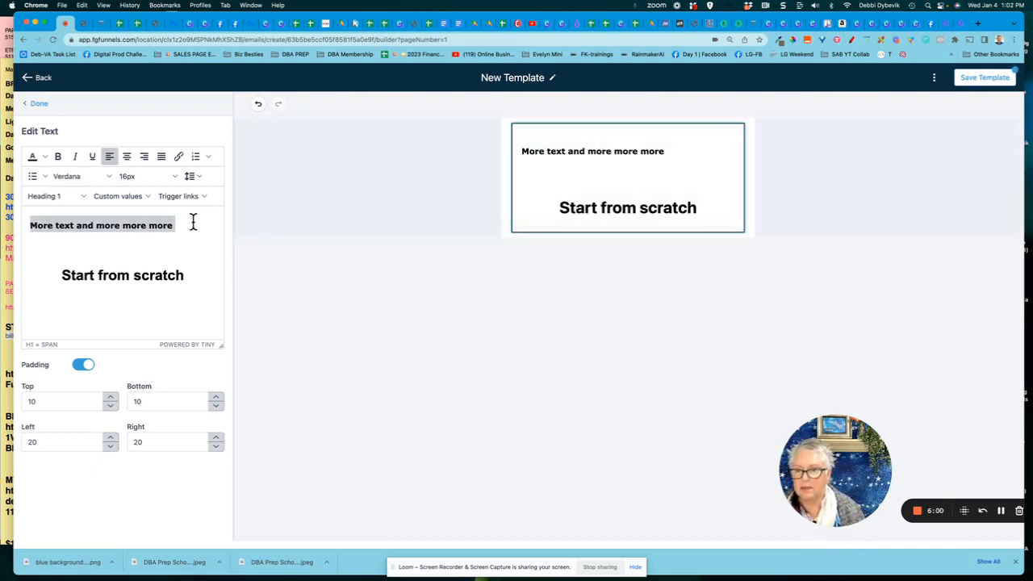
{"action": "left_click", "coordinate": [190, 225]}
{"action": "key", "text": "super+v"}
{"action": "key", "text": "super+v"}
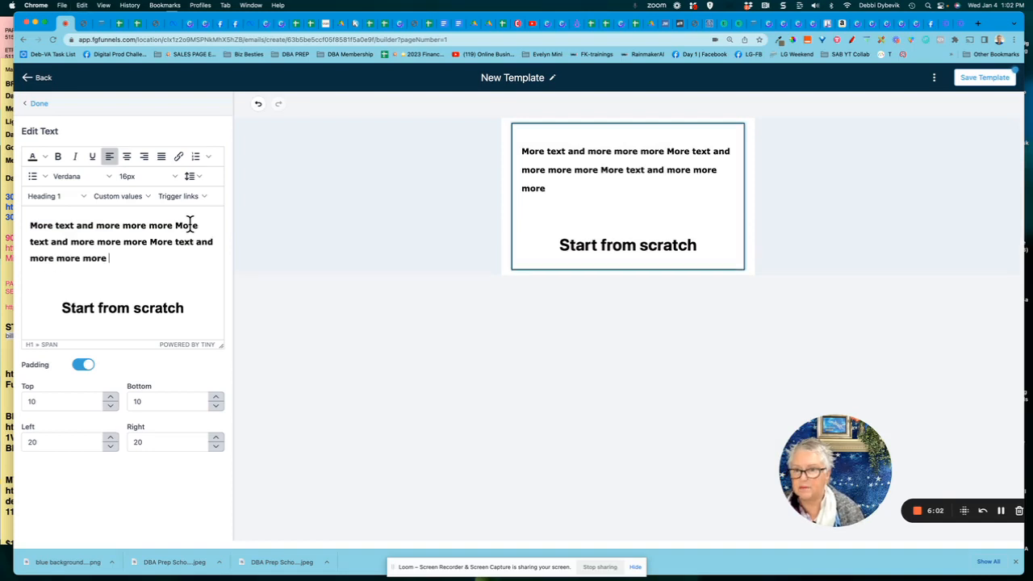
Step: Delete the "Start from scratch" heading and the empty lines below the new text
{"action": "left_click_drag", "start_coordinate": [48, 302], "coordinate": [207, 318]}
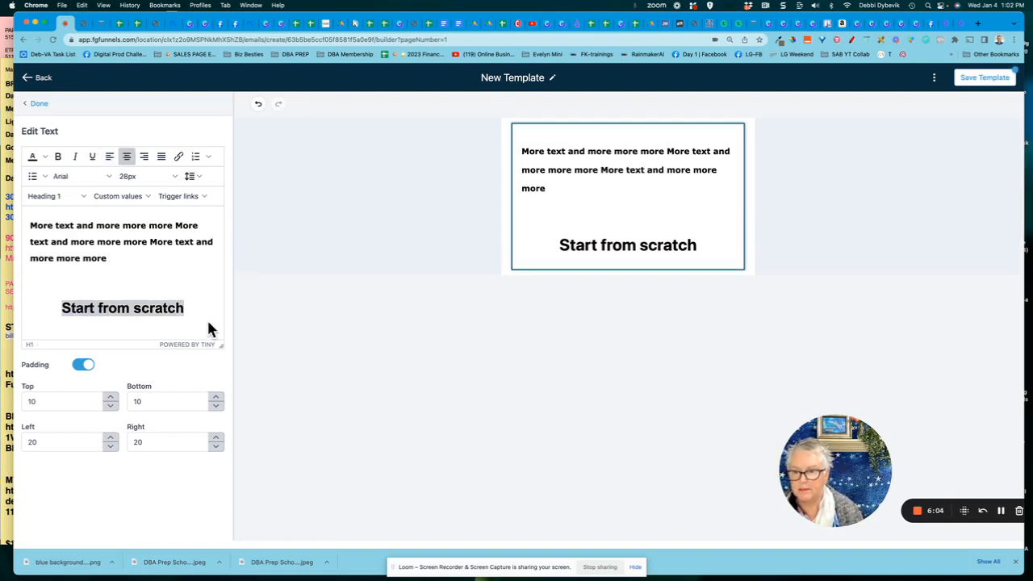
{"action": "key", "text": "BackSpace"}
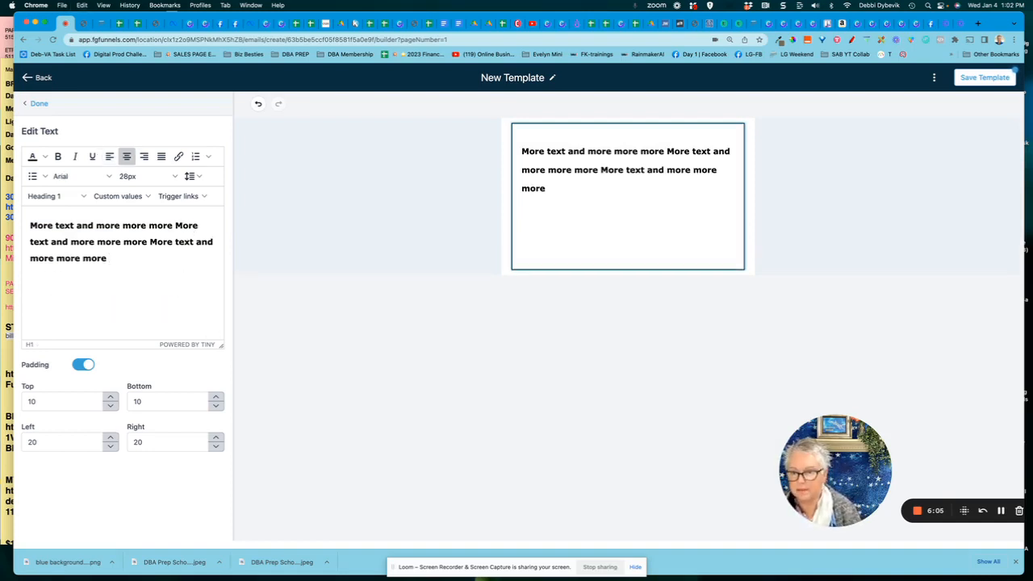
{"action": "left_click", "coordinate": [122, 281]}
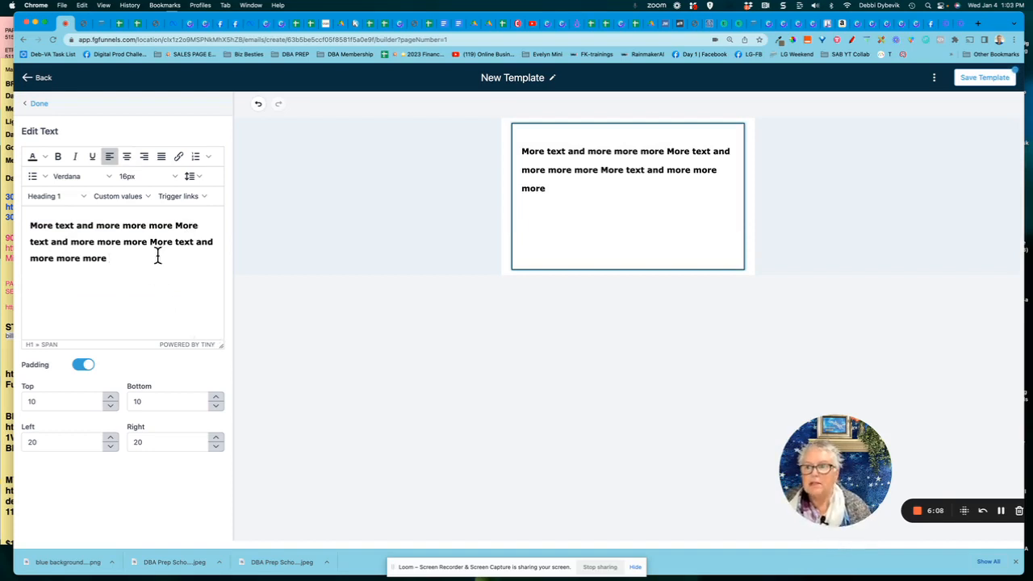
{"action": "left_click", "coordinate": [122, 242]}
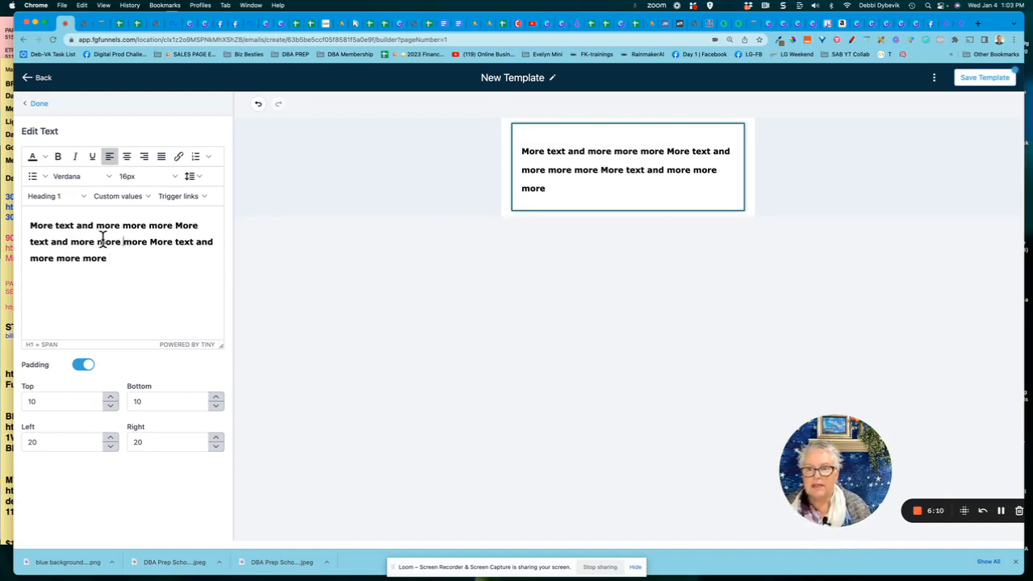
Step: Change the font of the whole bold text block to Georgia, keeping the size at 16px
{"action": "left_click_drag", "start_coordinate": [30, 224], "coordinate": [136, 258]}
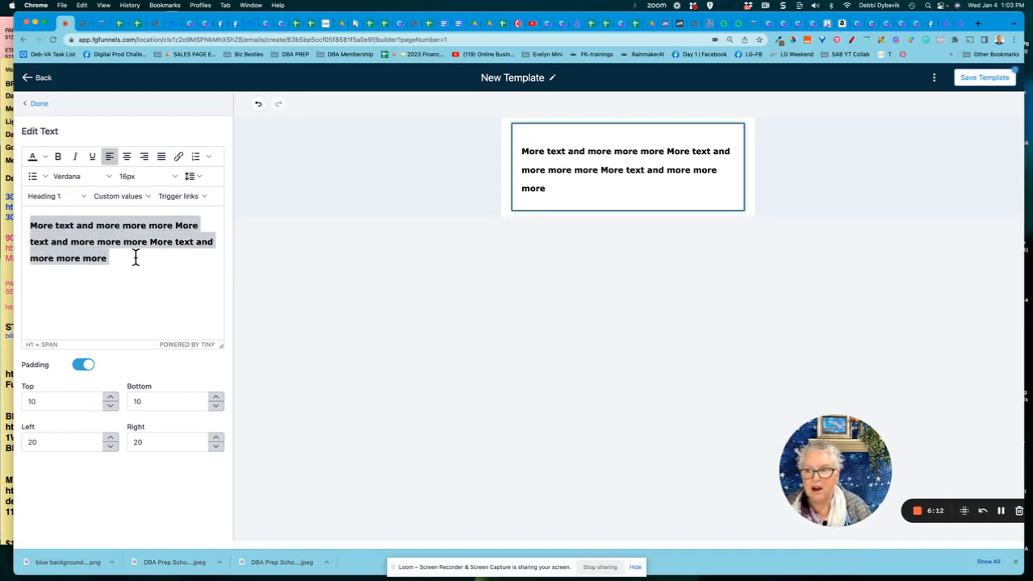
{"action": "left_click", "coordinate": [75, 156]}
{"action": "left_click", "coordinate": [73, 157]}
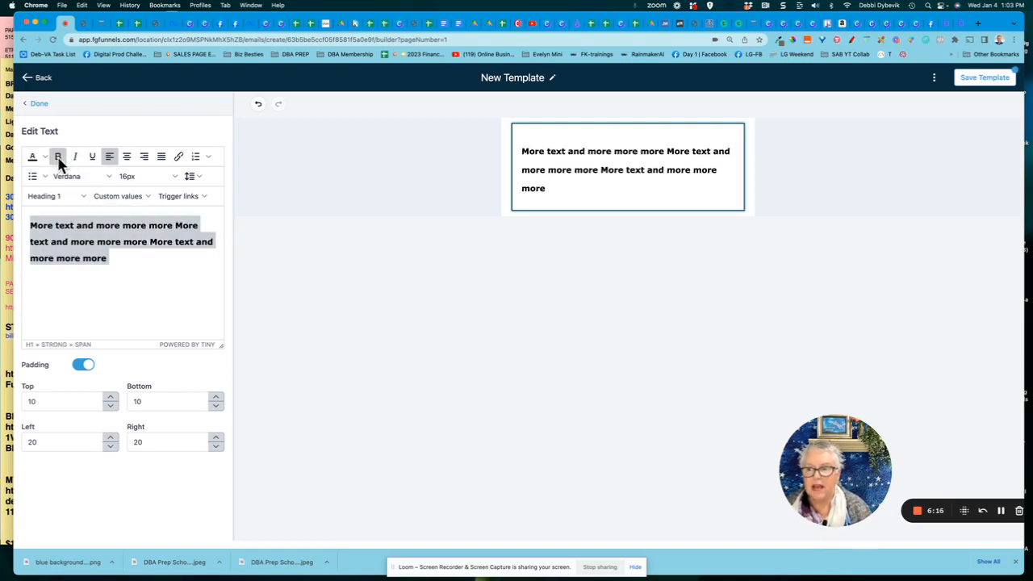
{"action": "left_click", "coordinate": [77, 178]}
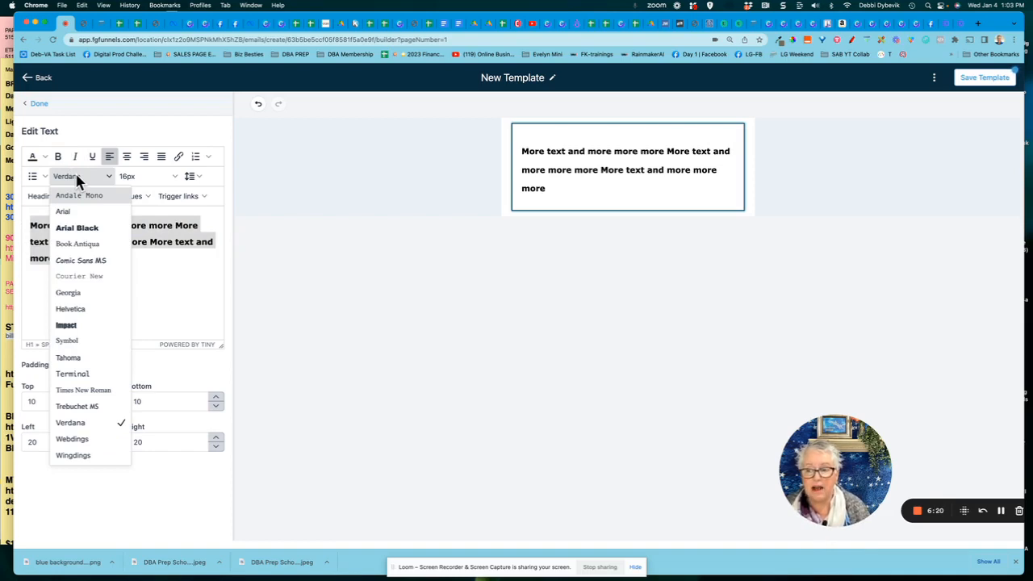
{"action": "left_click", "coordinate": [77, 294]}
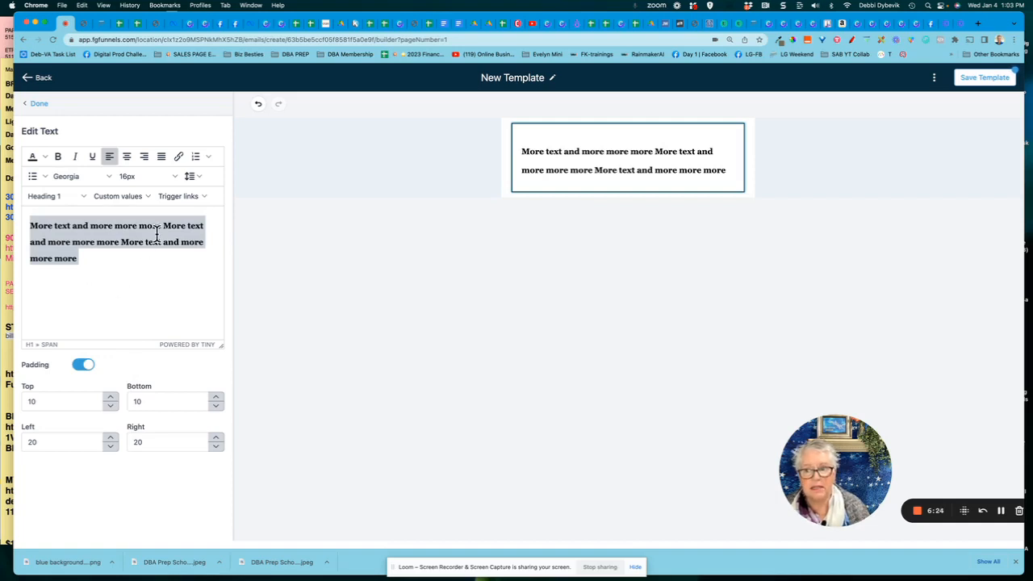
{"action": "left_click", "coordinate": [140, 172]}
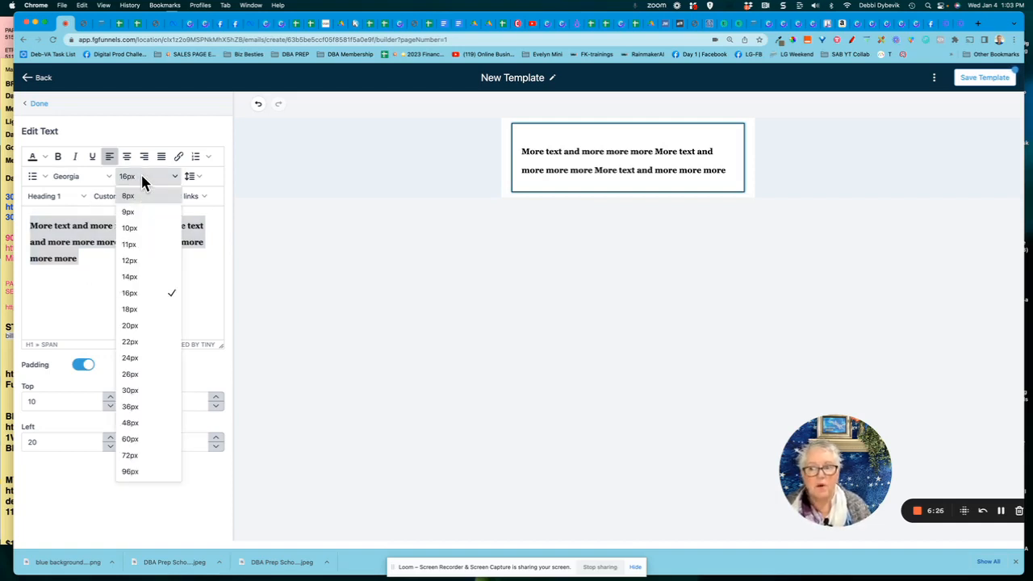
{"action": "left_click", "coordinate": [142, 177]}
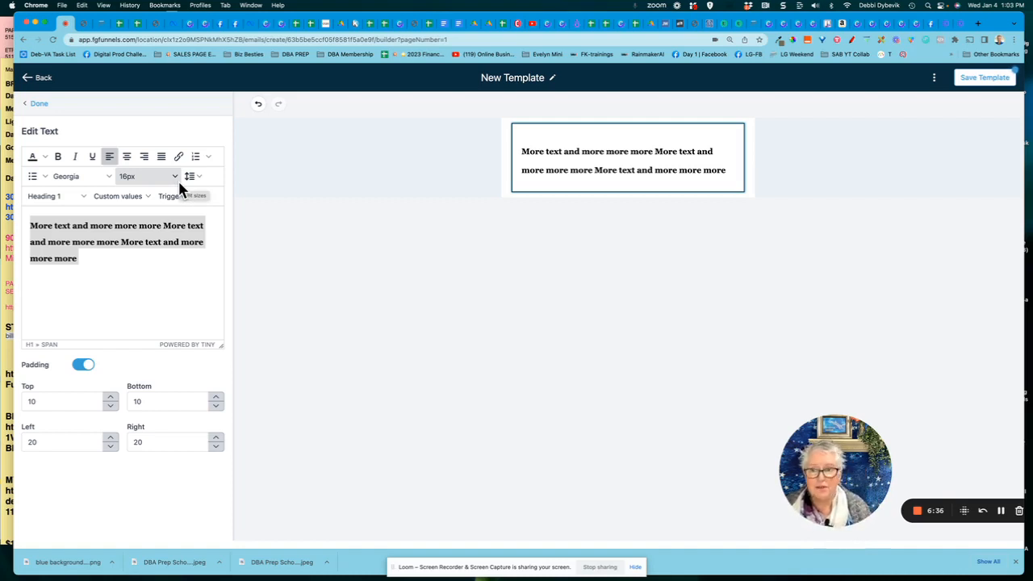
Step: Below the bold text, add a paragraph with the copied phrase pasted twice, followed by three paragraphs with it pasted once
{"action": "left_click", "coordinate": [105, 258]}
{"action": "key", "text": "Return"}
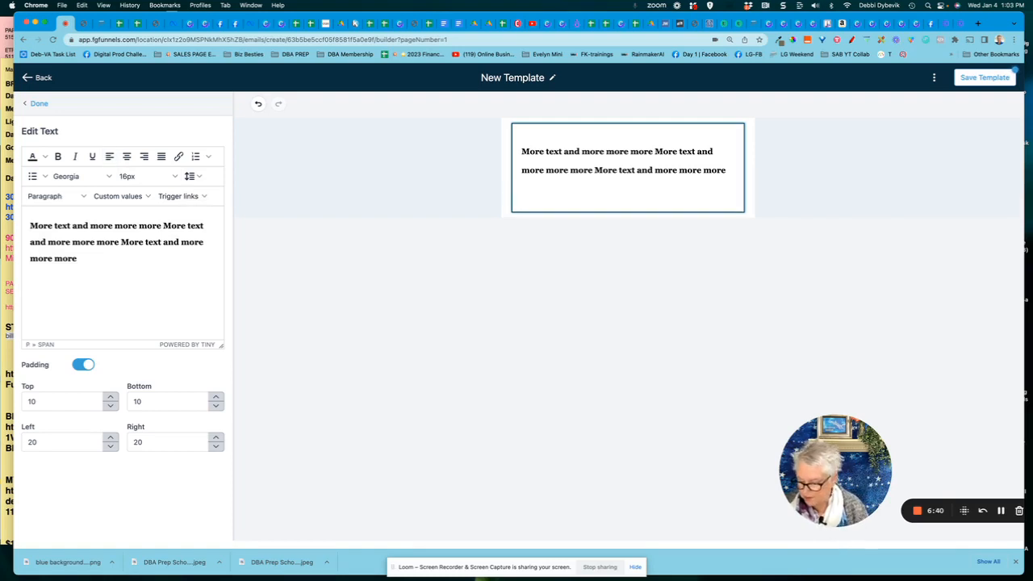
{"action": "key", "text": "super+v"}
{"action": "key", "text": "super+v"}
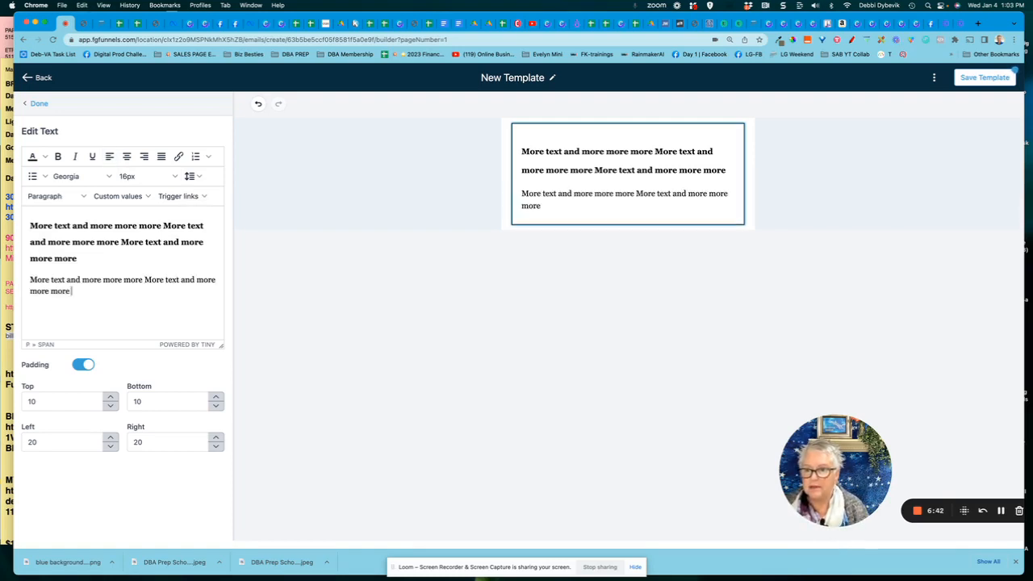
{"action": "key", "text": "Return"}
{"action": "key", "text": "super+v"}
{"action": "key", "text": "Return"}
{"action": "key", "text": "super+v"}
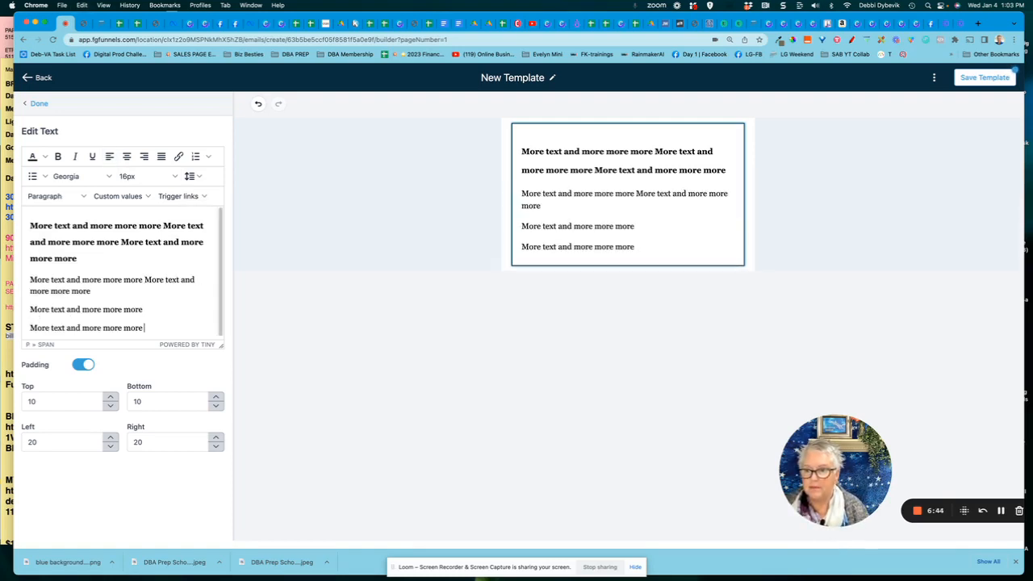
{"action": "key", "text": "Return"}
{"action": "key", "text": "super+v"}
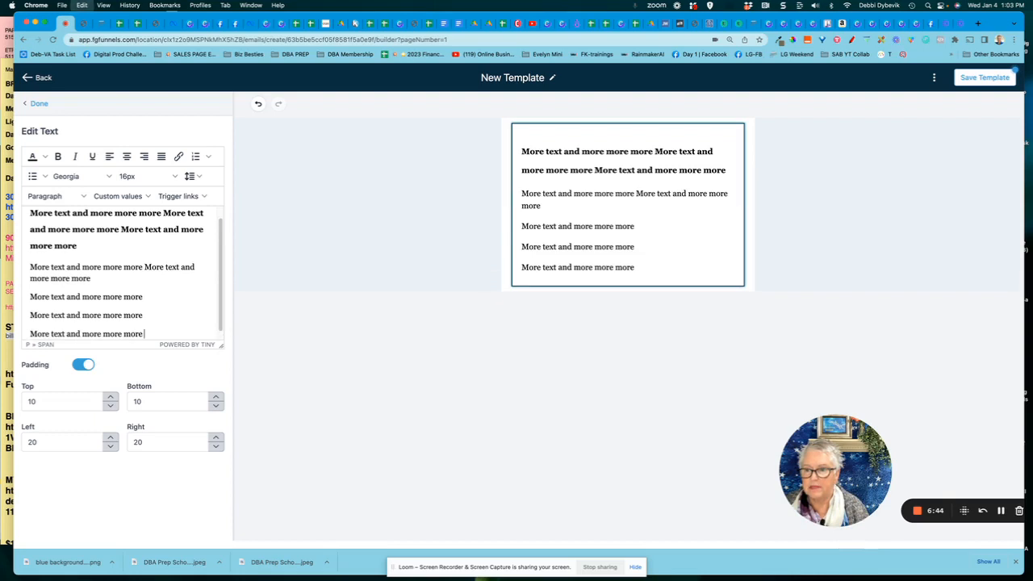
Step: Lengthen the first regular paragraph by pasting the copied phrase three more times at its end
{"action": "left_click", "coordinate": [103, 278]}
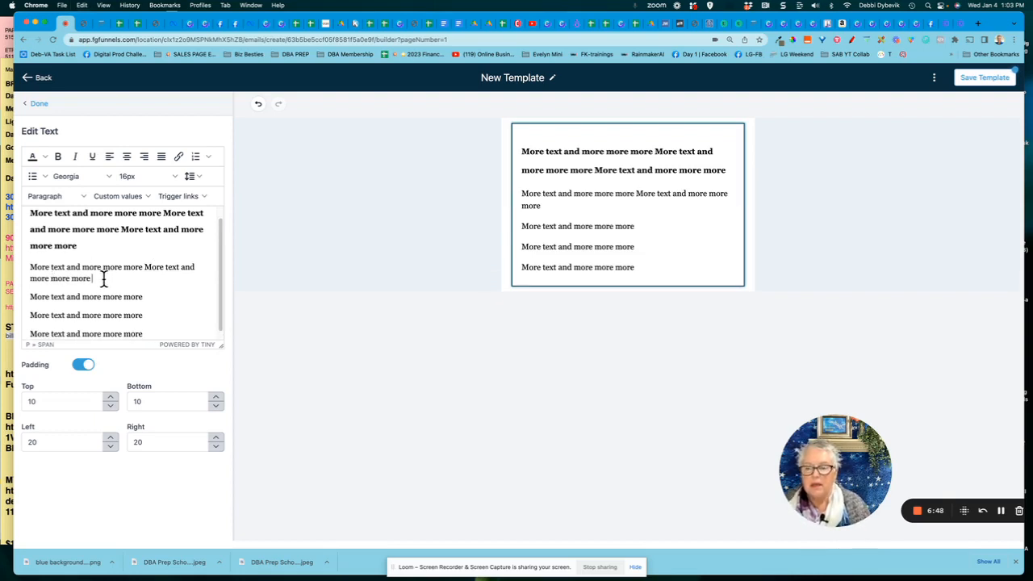
{"action": "key", "text": "super+v"}
{"action": "key", "text": "super+v"}
{"action": "key", "text": "super+v"}
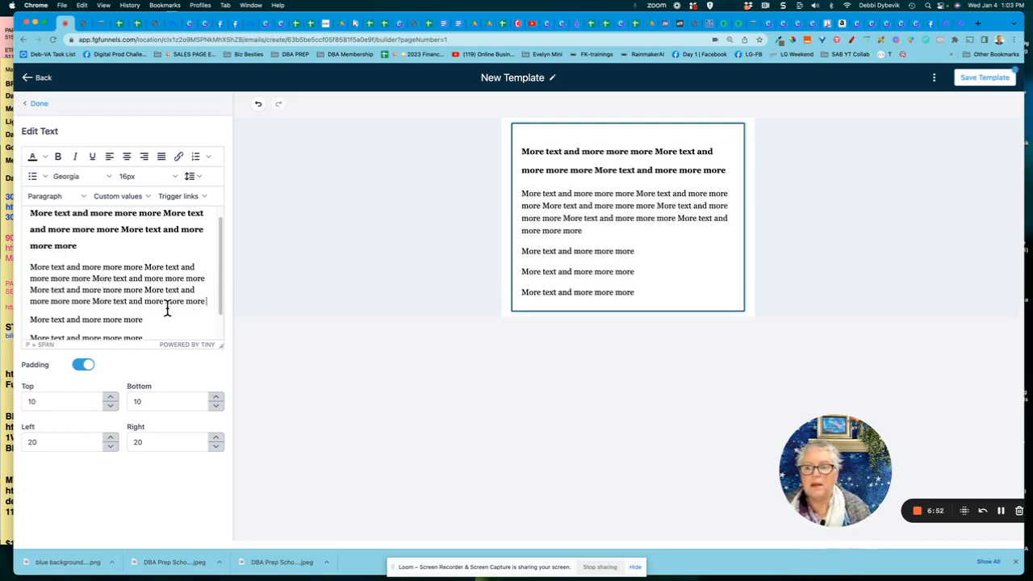
Step: Try 1.15 line spacing on the long regular paragraph, settle on 1.5, and close the text editing
{"action": "scroll", "coordinate": [166, 305], "scroll_direction": "down", "scroll_amount": 2}
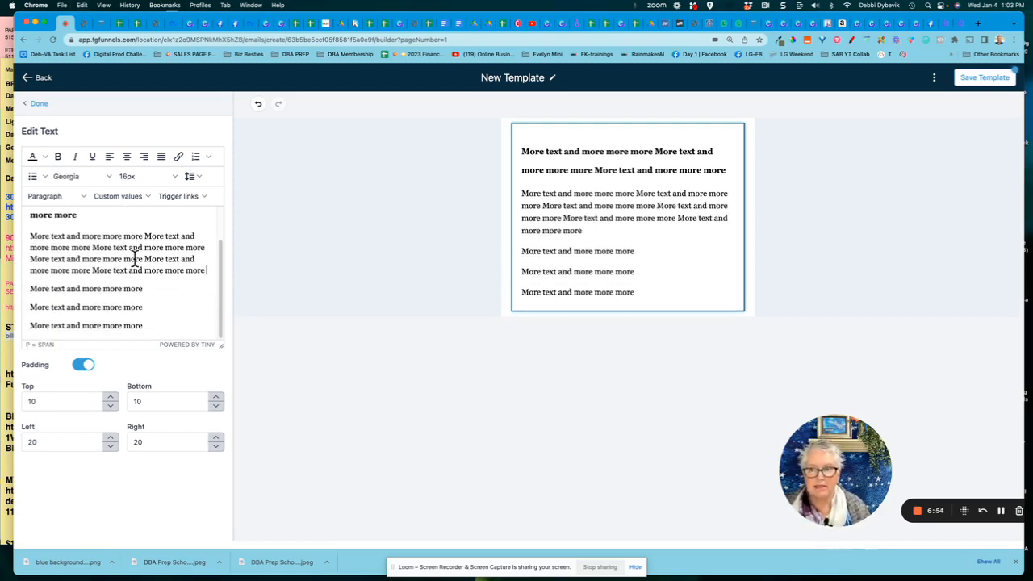
{"action": "left_click_drag", "start_coordinate": [30, 240], "coordinate": [209, 264]}
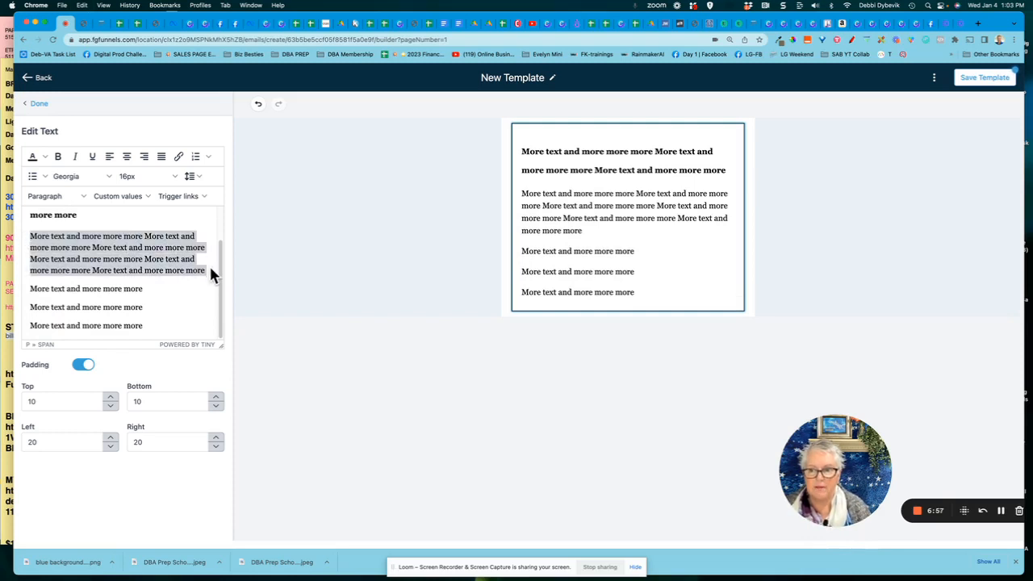
{"action": "left_click", "coordinate": [200, 177]}
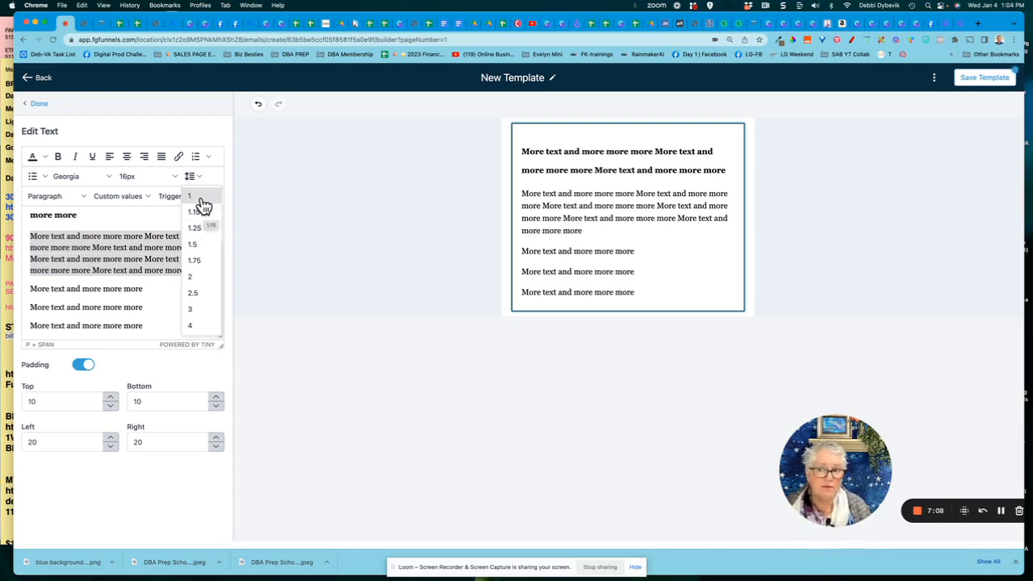
{"action": "left_click", "coordinate": [201, 197]}
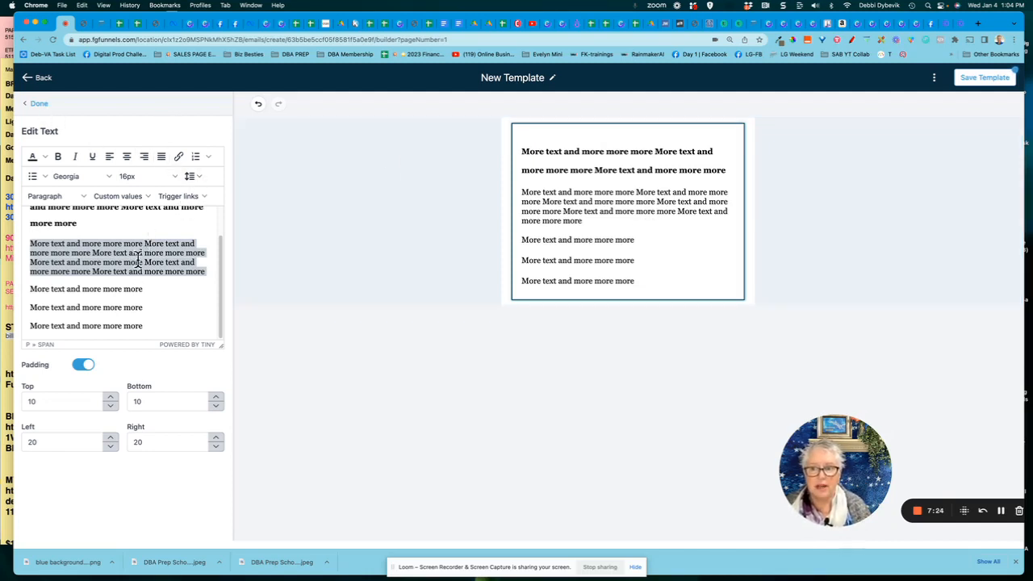
{"action": "left_click", "coordinate": [197, 178]}
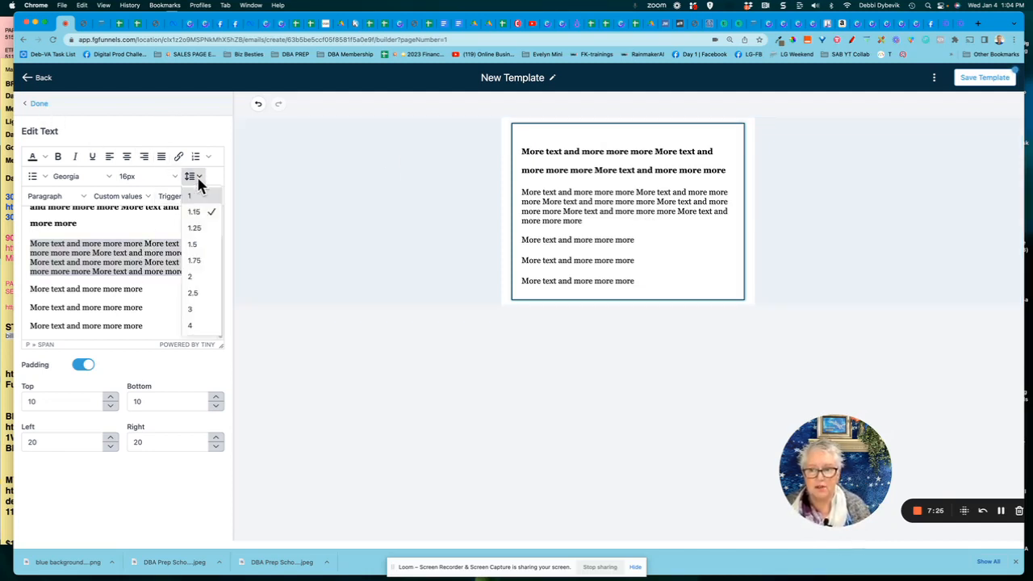
{"action": "left_click", "coordinate": [195, 247]}
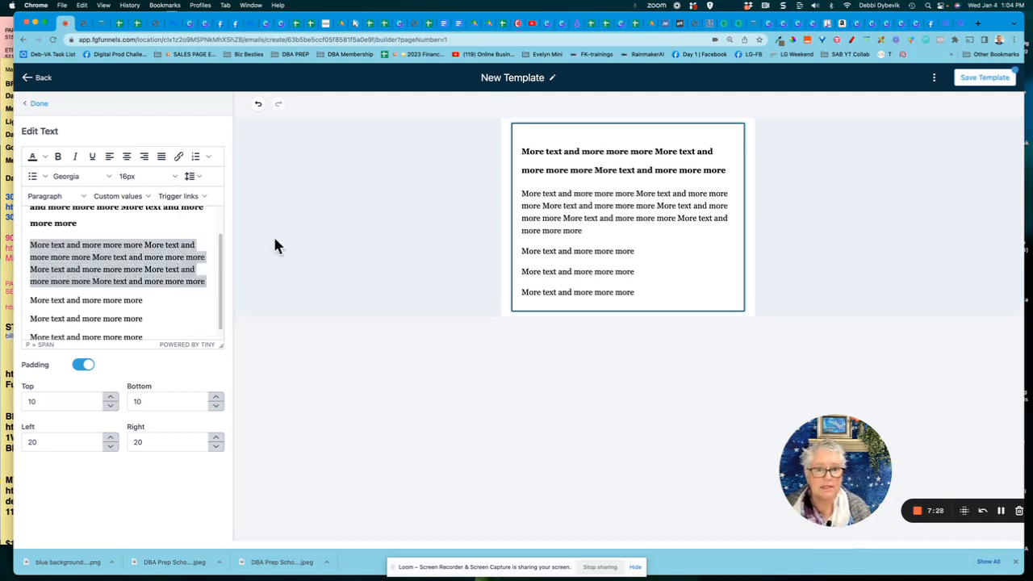
{"action": "left_click", "coordinate": [689, 324]}
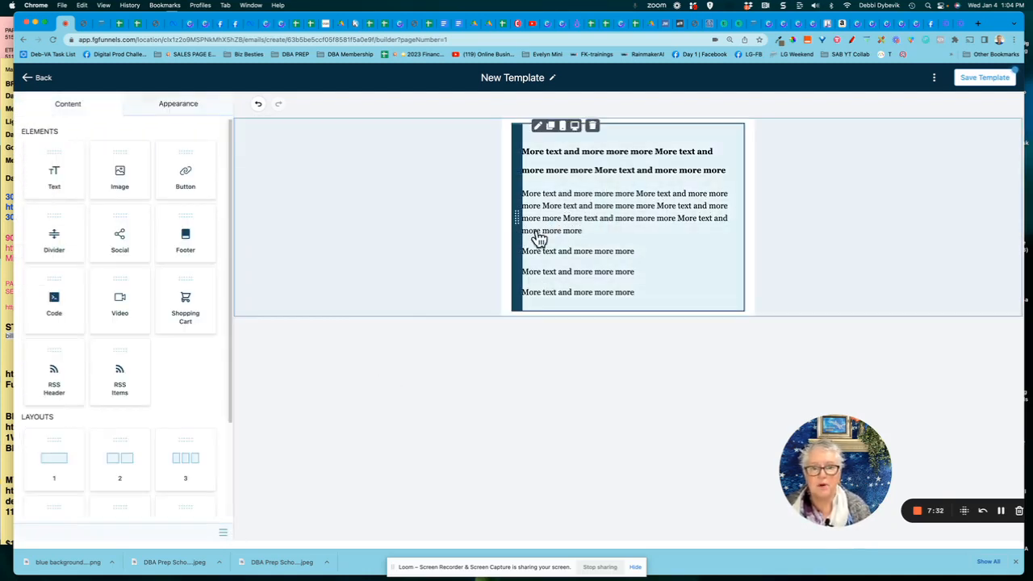
Step: Reopen the text block for editing and delete the bold Heading 1 text above the regular paragraphs
{"action": "left_click", "coordinate": [567, 228]}
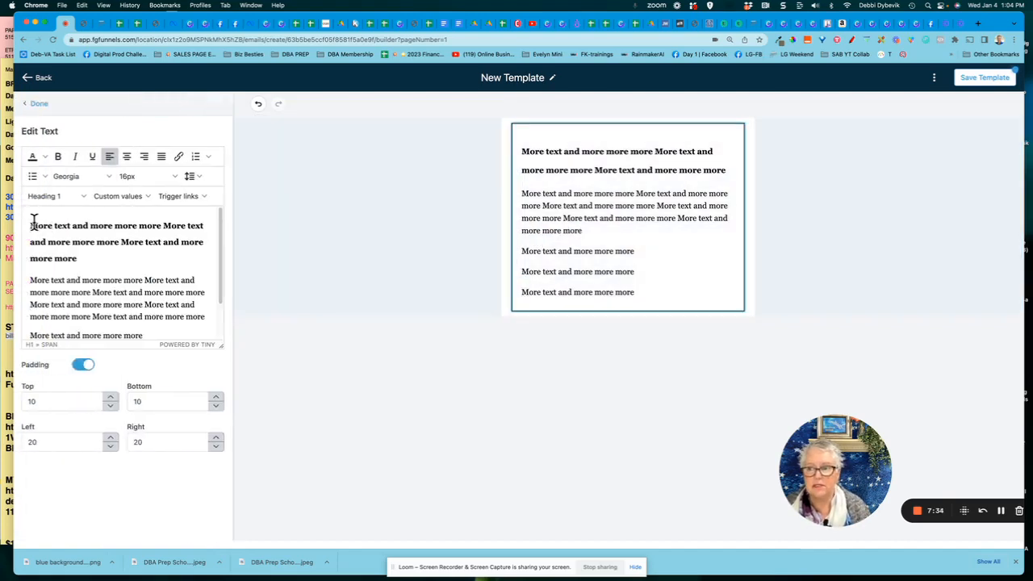
{"action": "left_click_drag", "start_coordinate": [31, 225], "coordinate": [132, 265]}
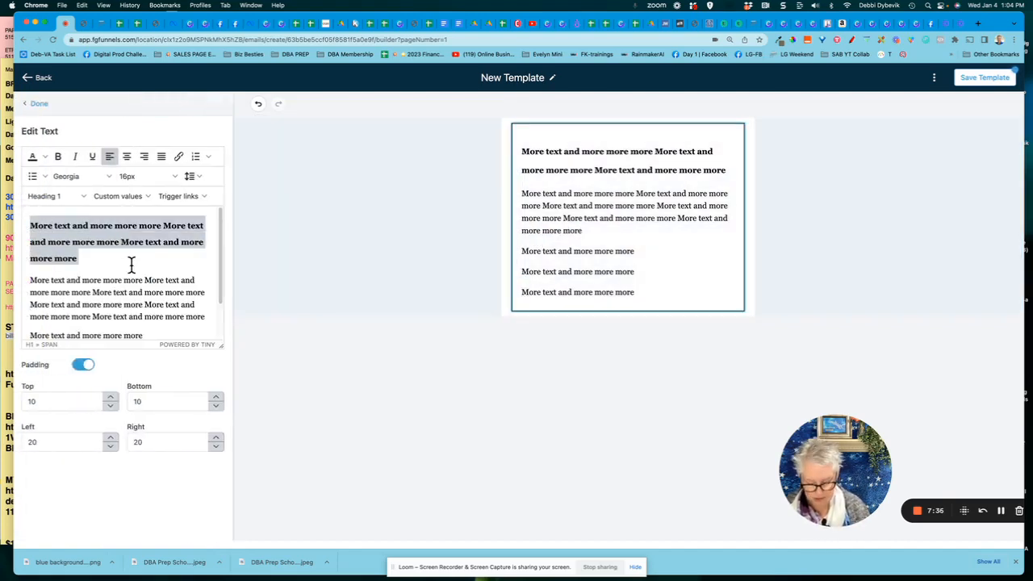
{"action": "key", "text": "BackSpace"}
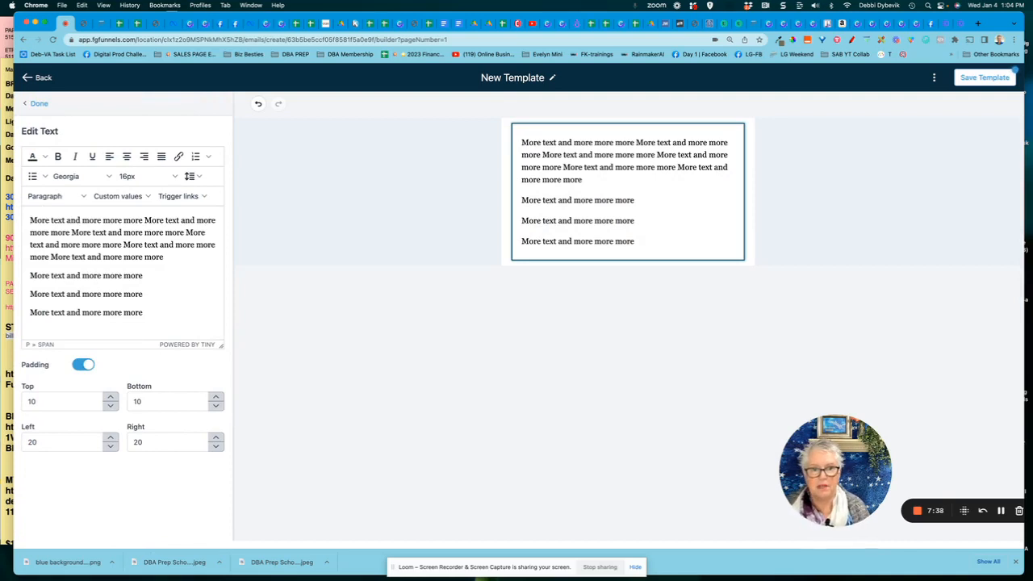
Step: Copy the long first paragraph, paste it twice as a second paragraph and once as a third below it, and leave text editing
{"action": "left_click_drag", "start_coordinate": [167, 256], "coordinate": [29, 233]}
{"action": "key", "text": "ctrl+c"}
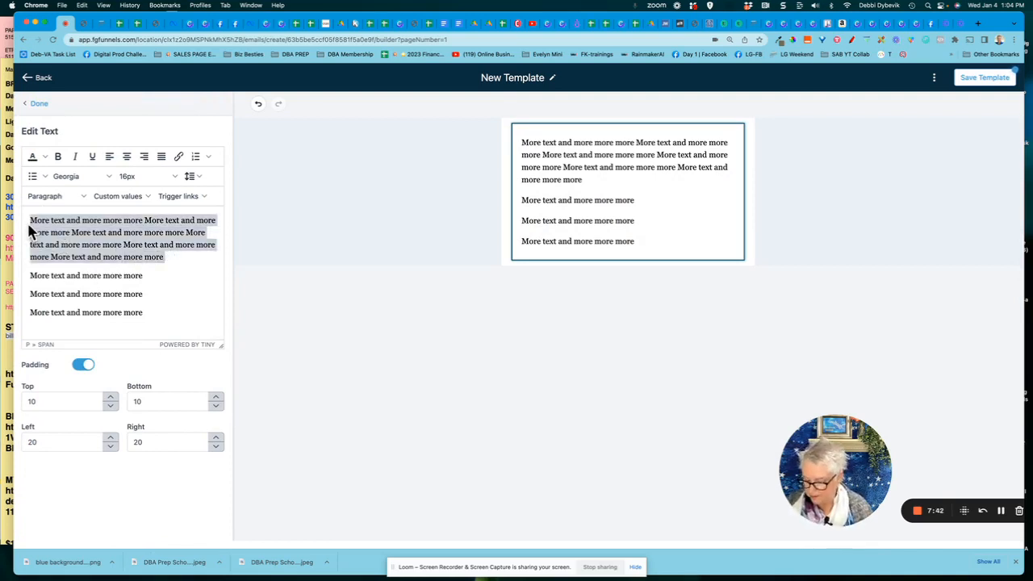
{"action": "left_click", "coordinate": [180, 261]}
{"action": "key", "text": "Return"}
{"action": "key", "text": "ctrl+v"}
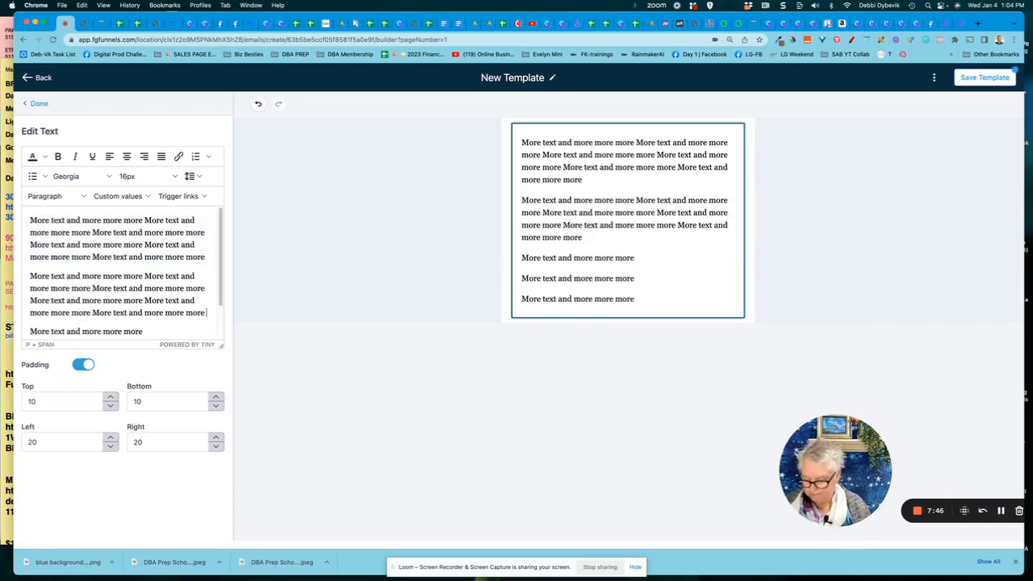
{"action": "key", "text": "ctrl+v"}
{"action": "key", "text": "Return"}
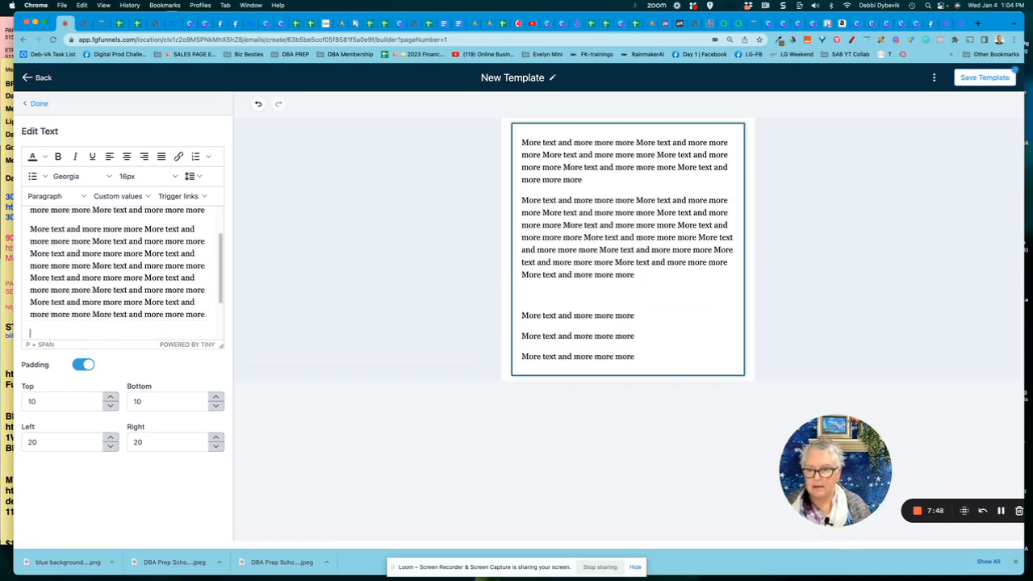
{"action": "key", "text": "ctrl+v"}
{"action": "key", "text": "Return"}
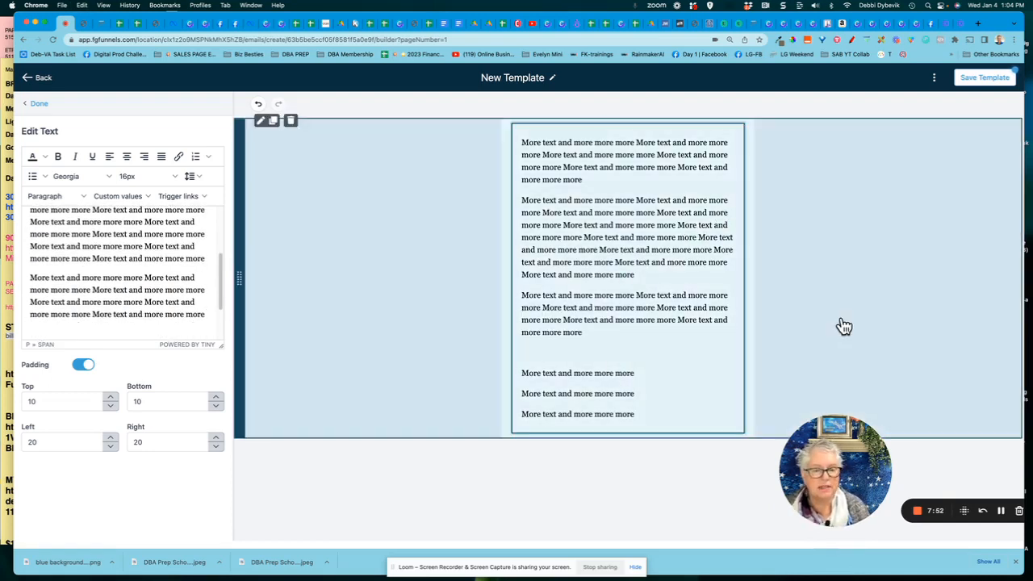
{"action": "left_click", "coordinate": [841, 325]}
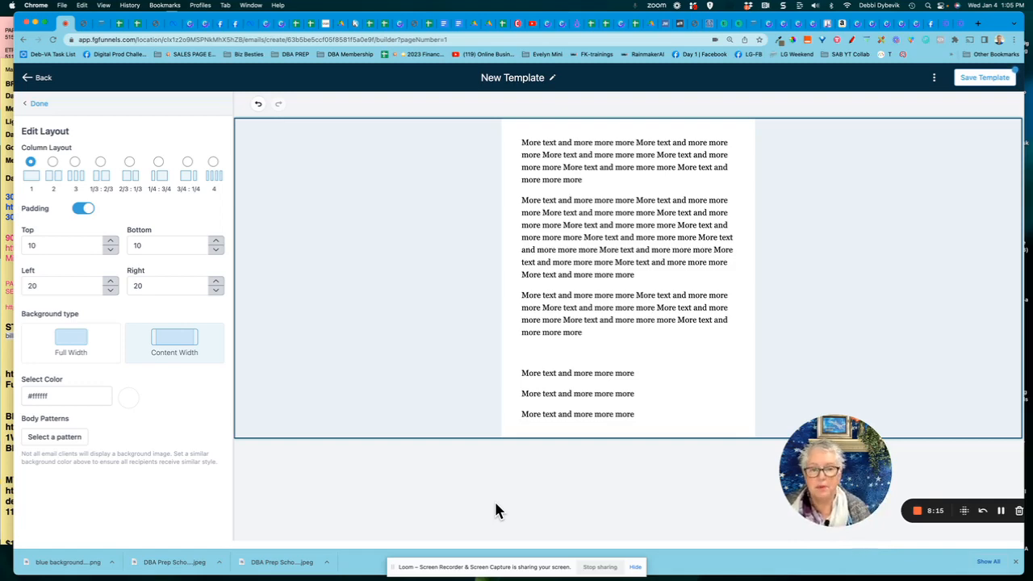
Step: Reopen the text block and split the doubled second paragraph into two separate paragraphs at its midpoint
{"action": "left_click", "coordinate": [620, 254]}
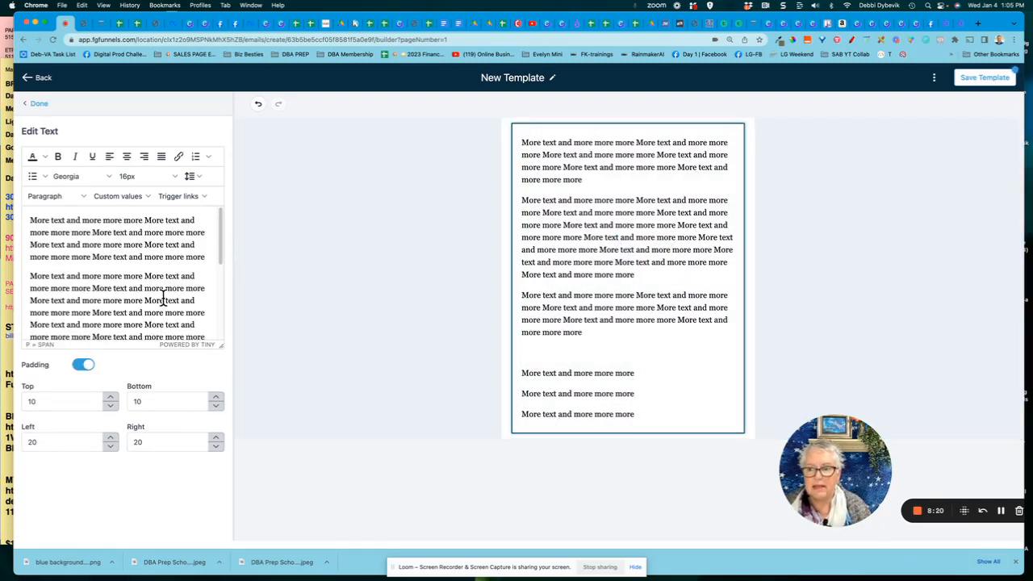
{"action": "left_click", "coordinate": [30, 324]}
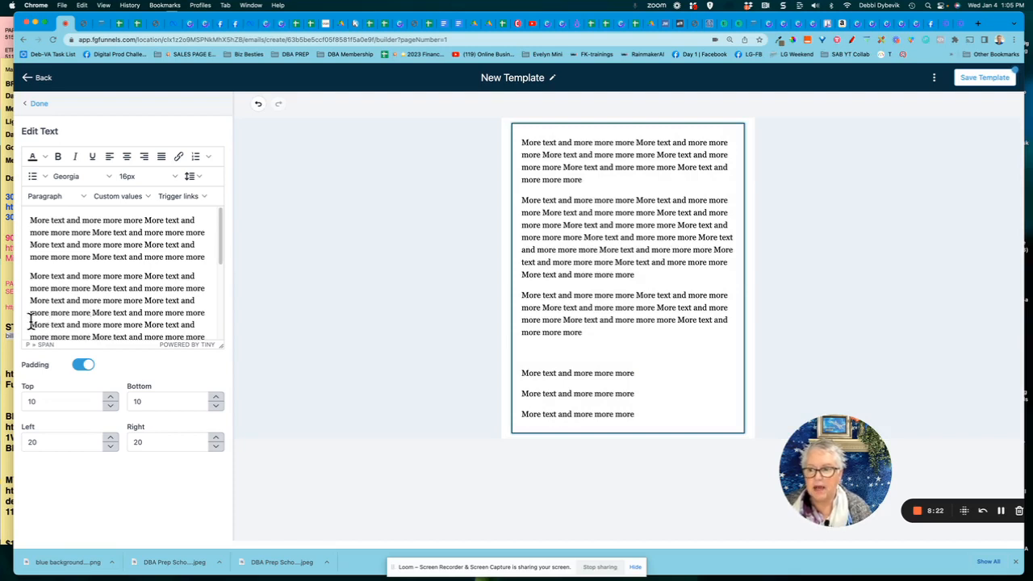
{"action": "key", "text": "Return"}
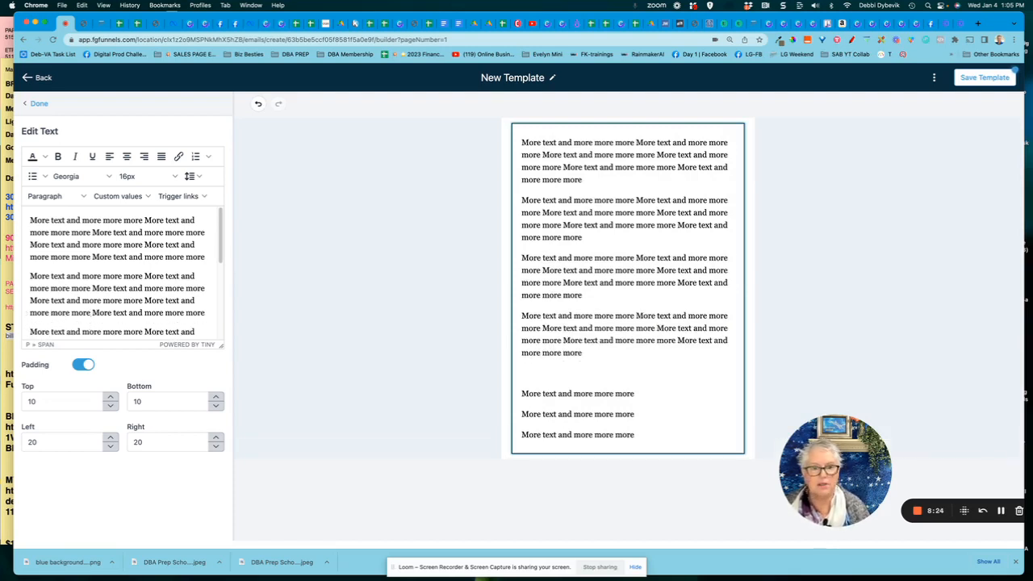
Step: Bold the word "More" in the first paragraph and "text" in the second and third paragraphs, and close the text editing
{"action": "double_click", "coordinate": [100, 233]}
{"action": "key", "text": "ctrl+b"}
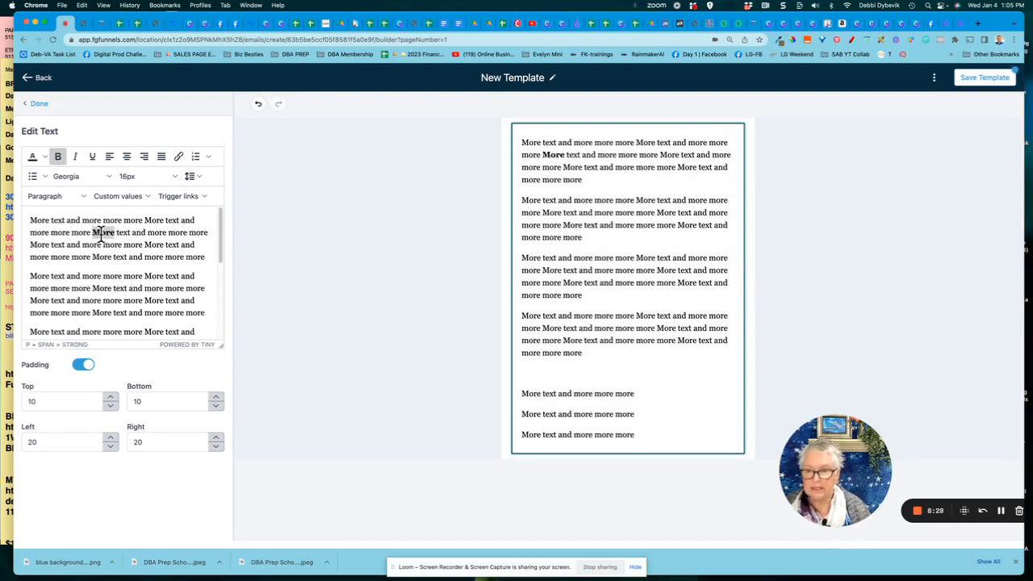
{"action": "double_click", "coordinate": [120, 288]}
{"action": "key", "text": "ctrl+b"}
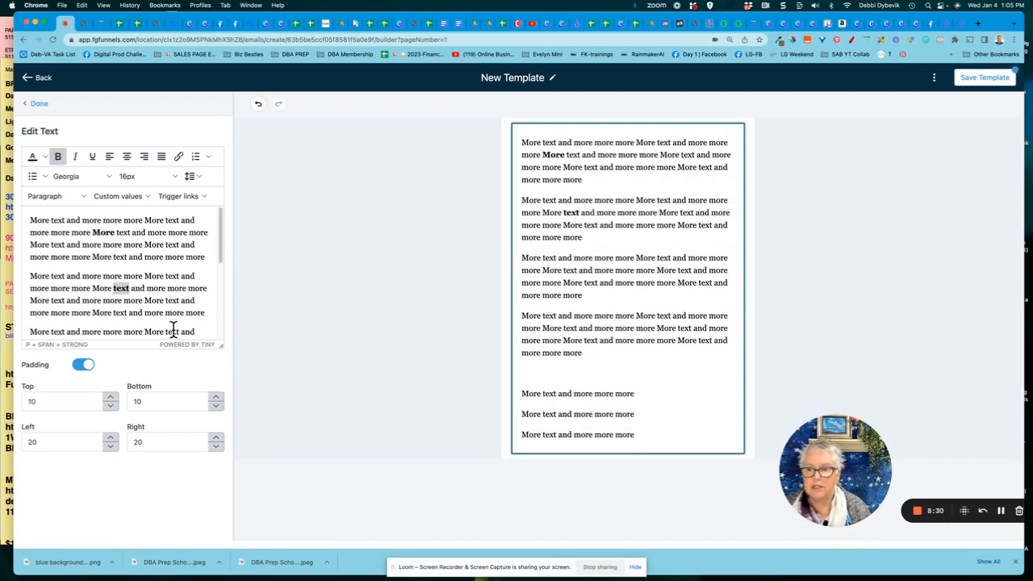
{"action": "double_click", "coordinate": [173, 332]}
{"action": "key", "text": "ctrl+b"}
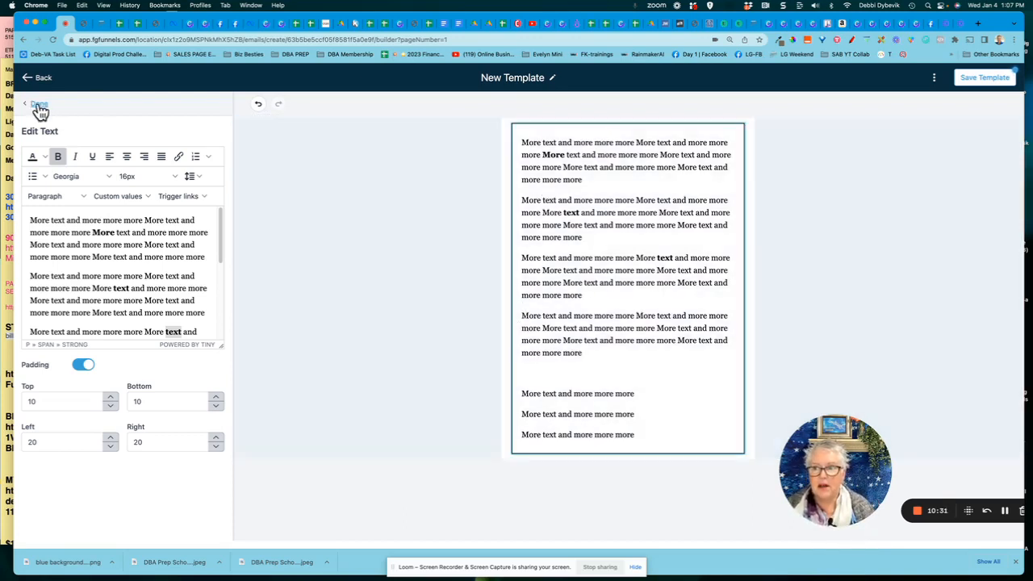
{"action": "left_click", "coordinate": [40, 106]}
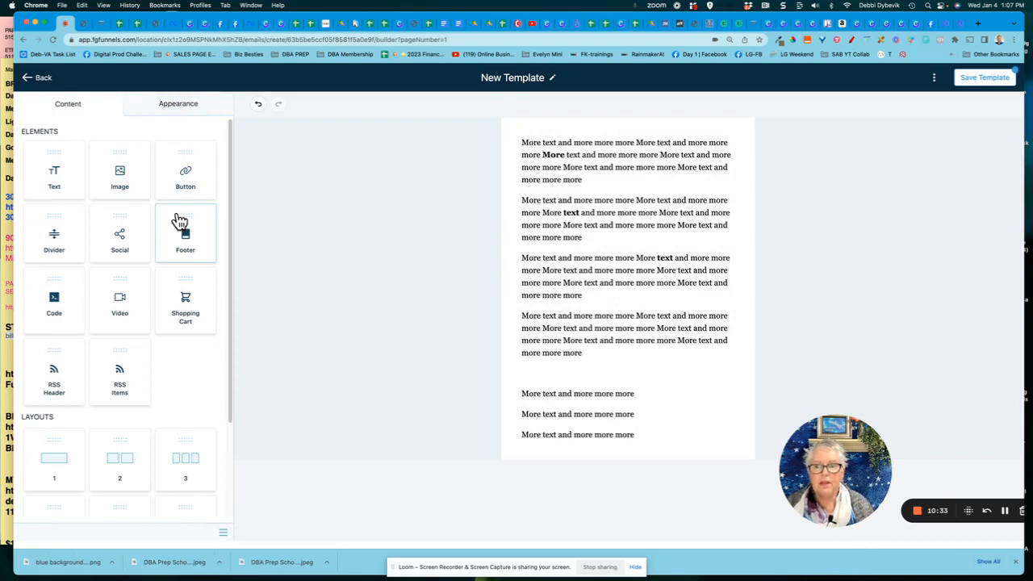
Step: Try to add a Footer element to the template by placing it on the email body
{"action": "left_click_drag", "start_coordinate": [179, 221], "coordinate": [571, 156]}
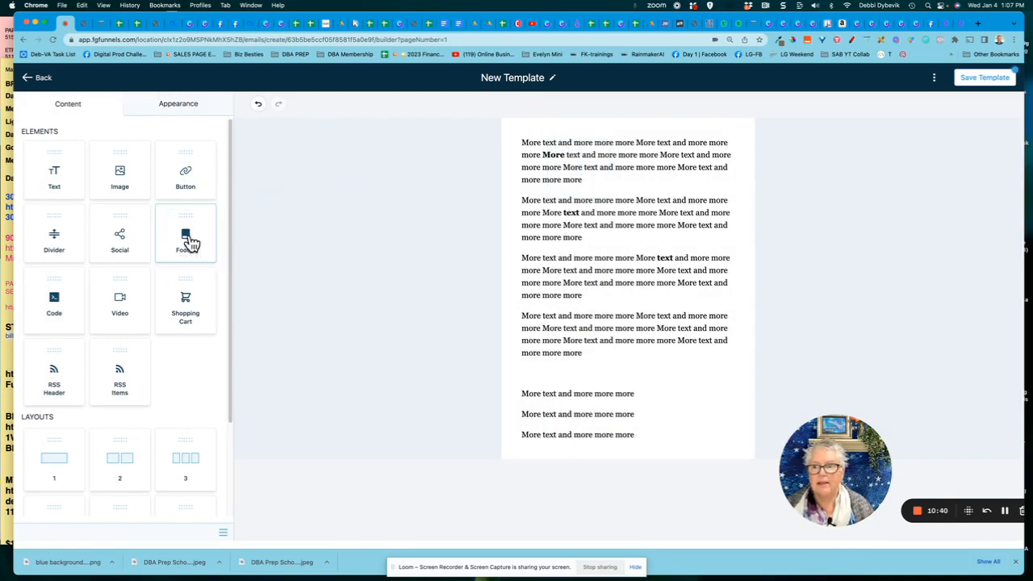
{"action": "left_click_drag", "start_coordinate": [185, 224], "coordinate": [574, 143]}
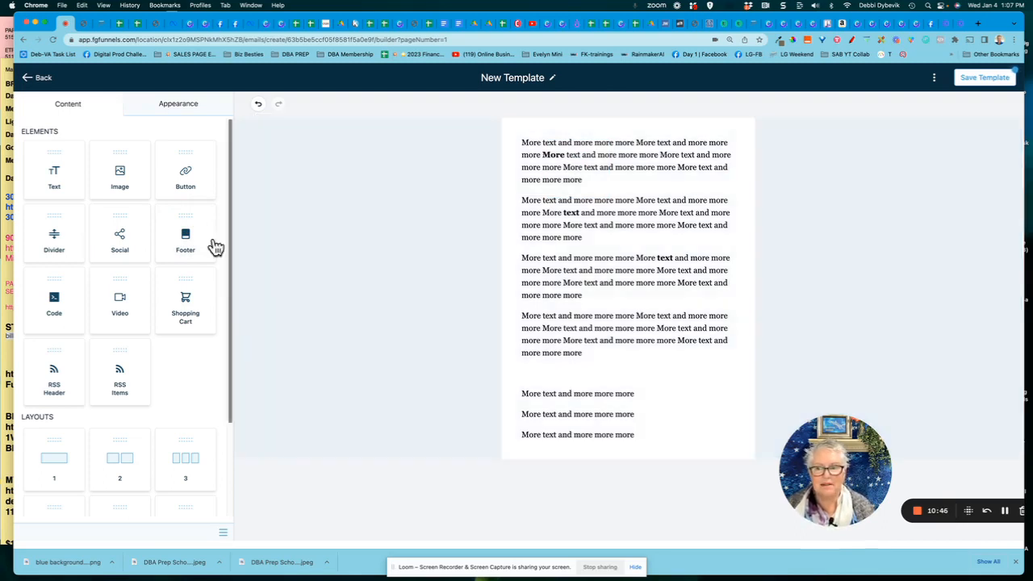
{"action": "left_click_drag", "start_coordinate": [191, 223], "coordinate": [677, 126]}
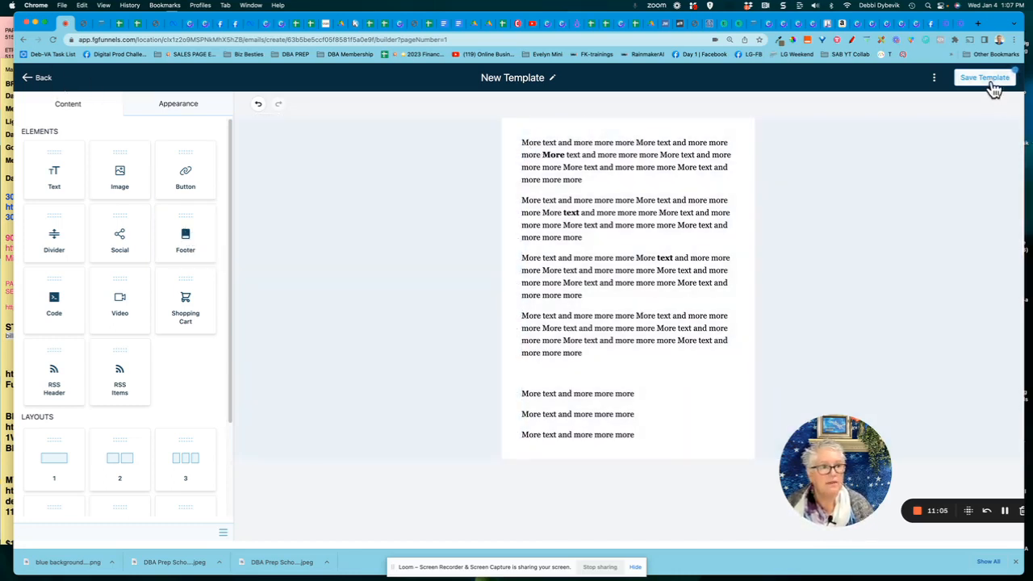
Step: Save the template, return to the email templates list and open test template 2
{"action": "left_click", "coordinate": [992, 81]}
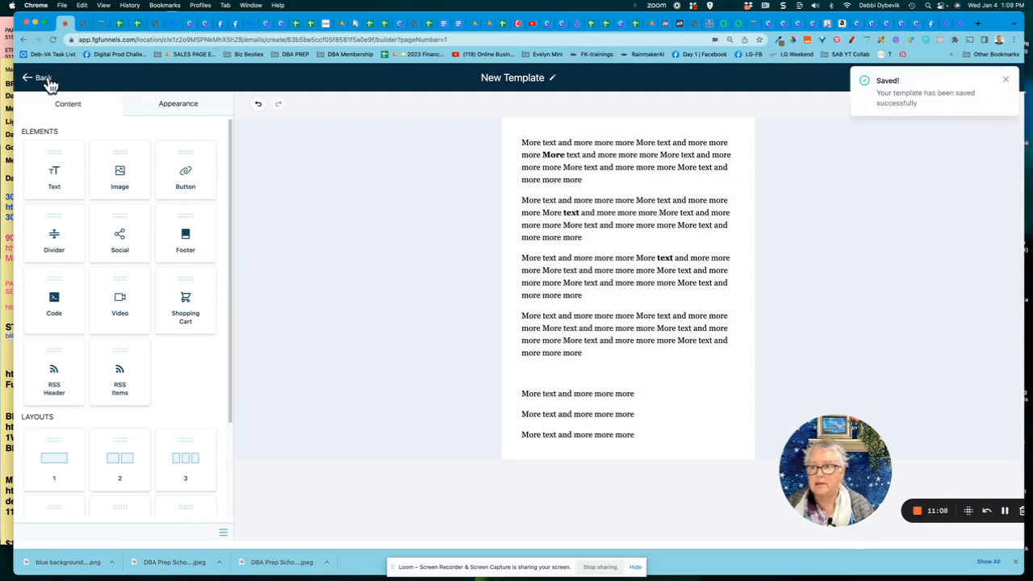
{"action": "left_click", "coordinate": [42, 78]}
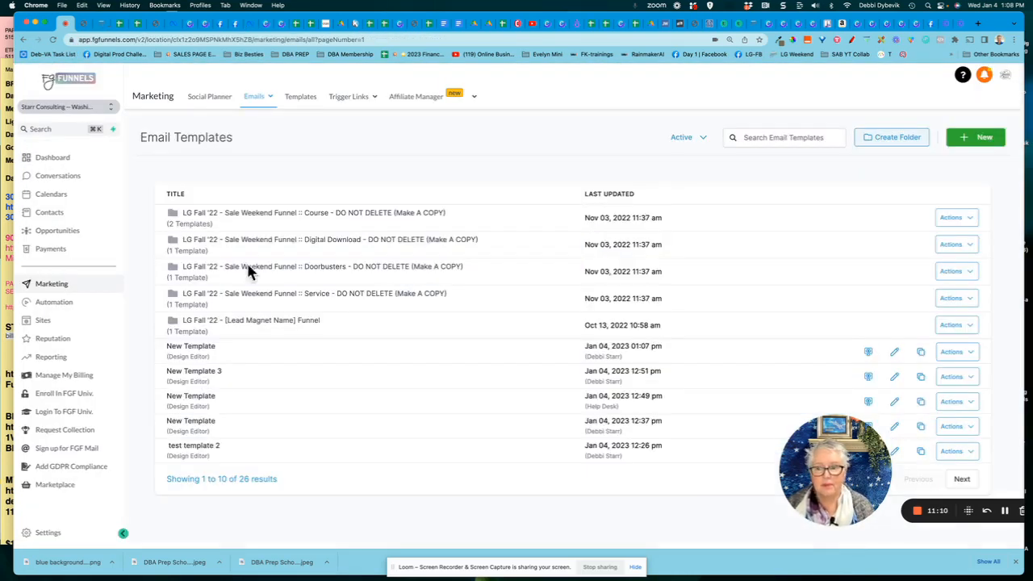
{"action": "left_click", "coordinate": [214, 376]}
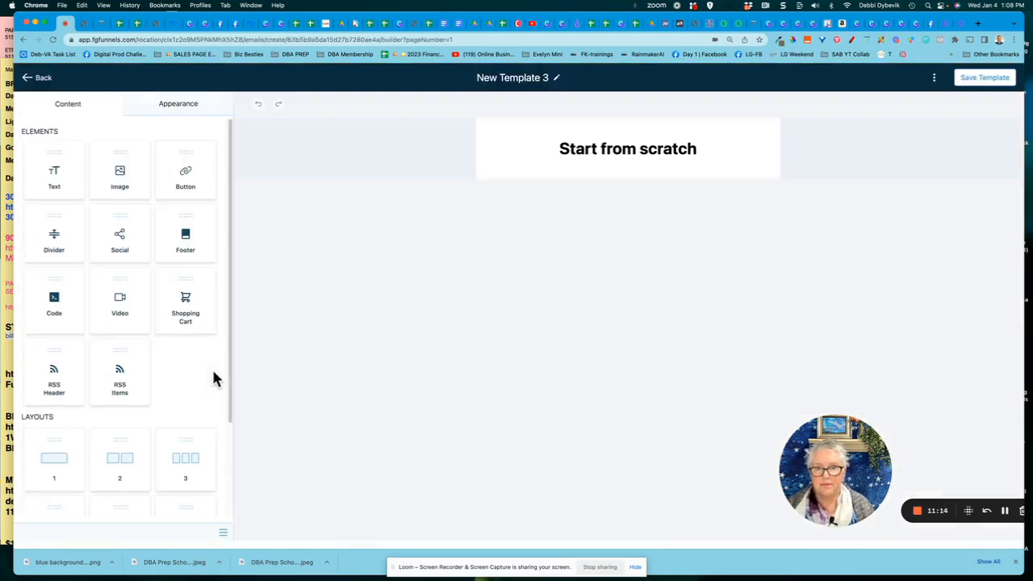
{"action": "left_click", "coordinate": [43, 81]}
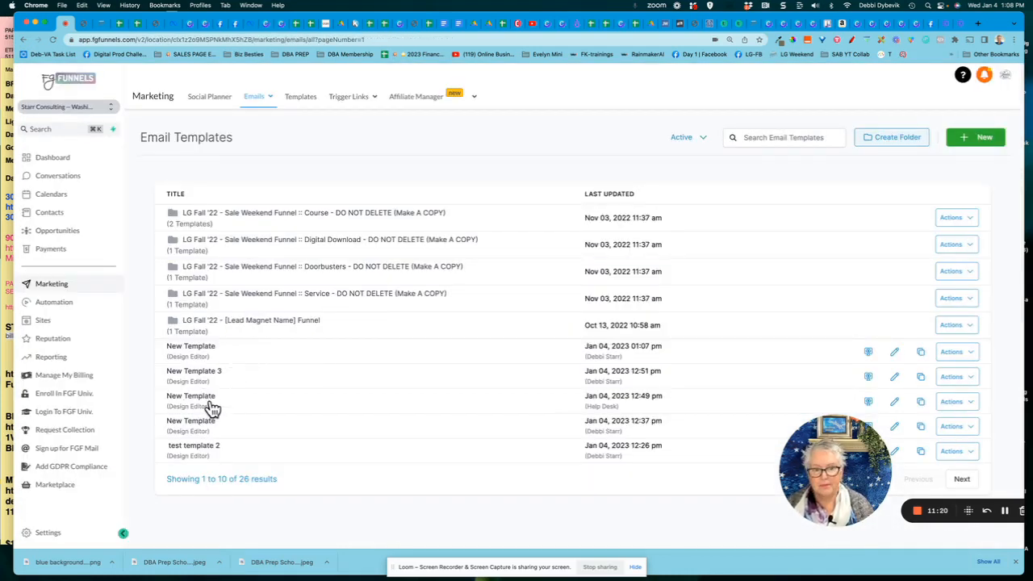
{"action": "left_click", "coordinate": [202, 448]}
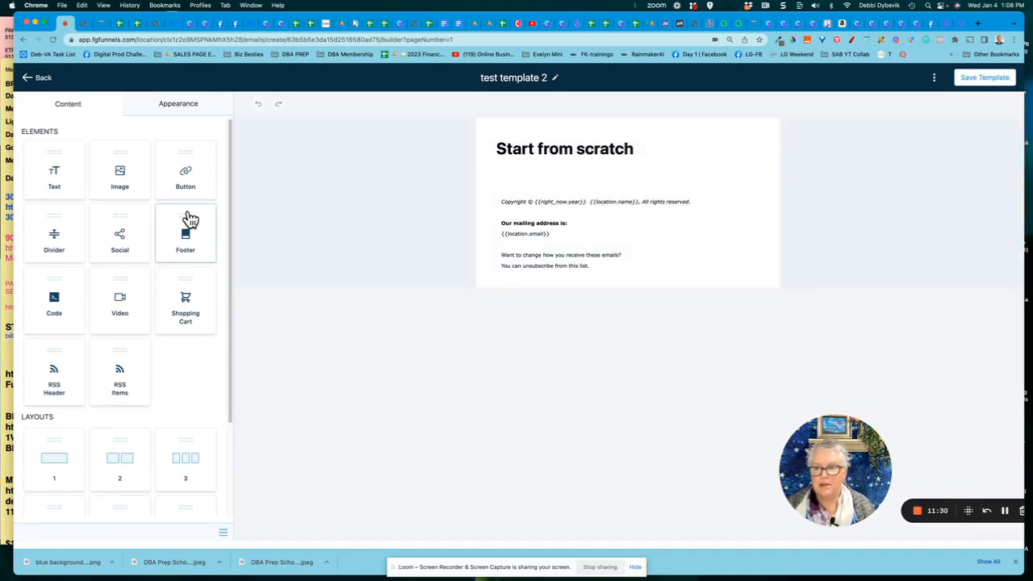
Step: Try adding a Footer element to test template 2, and briefly open its heading text for editing
{"action": "left_click_drag", "start_coordinate": [190, 219], "coordinate": [429, 196]}
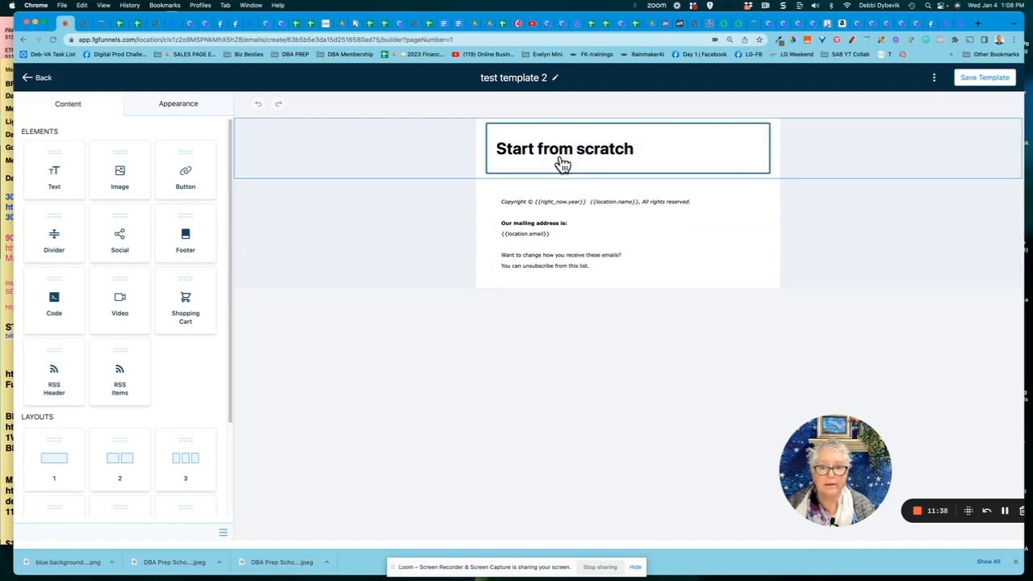
{"action": "left_click", "coordinate": [563, 164]}
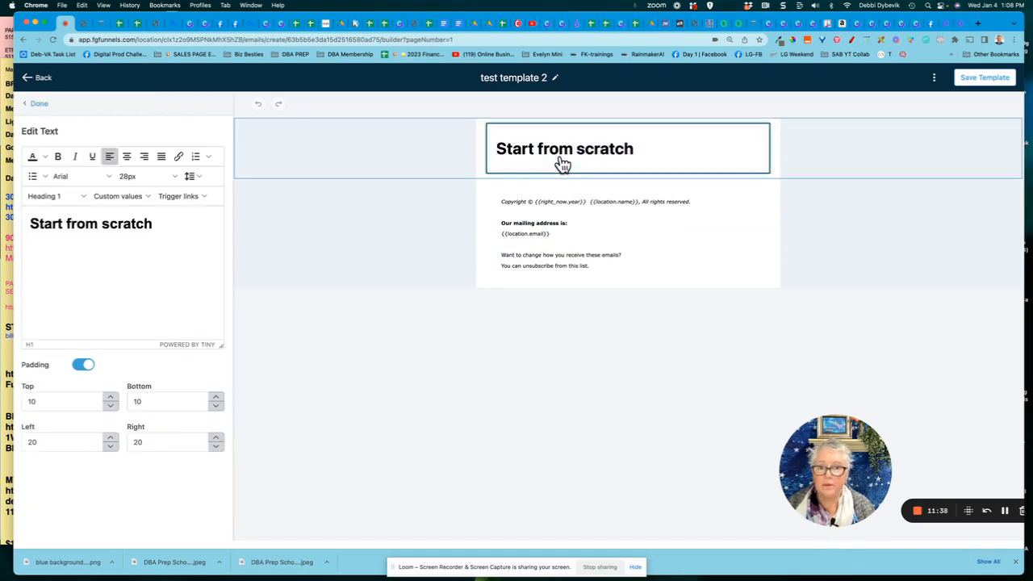
{"action": "left_click", "coordinate": [39, 107]}
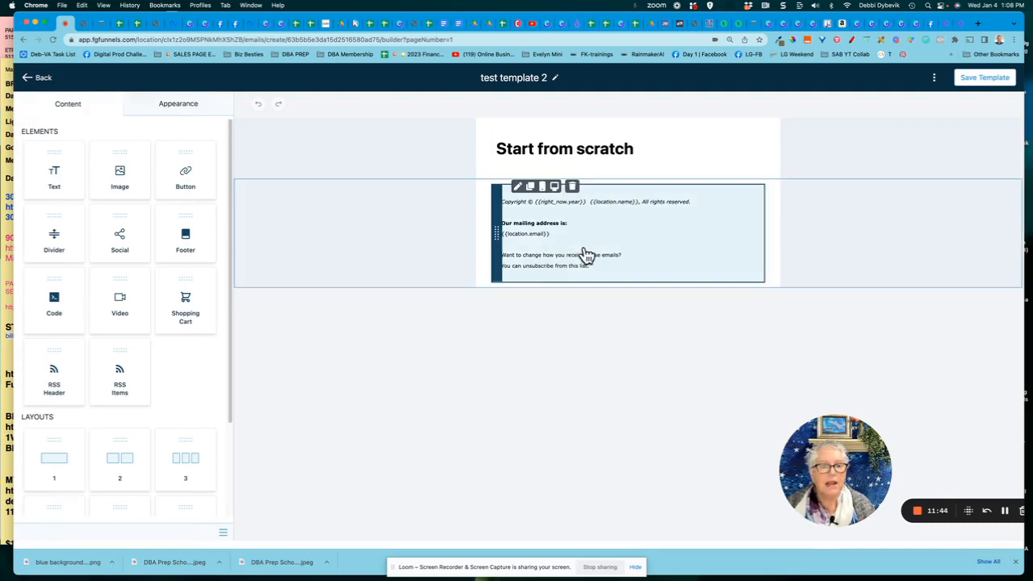
Step: Open the existing footer for editing, set all of its text to 9px and select its unsubscribe link
{"action": "left_click", "coordinate": [643, 235]}
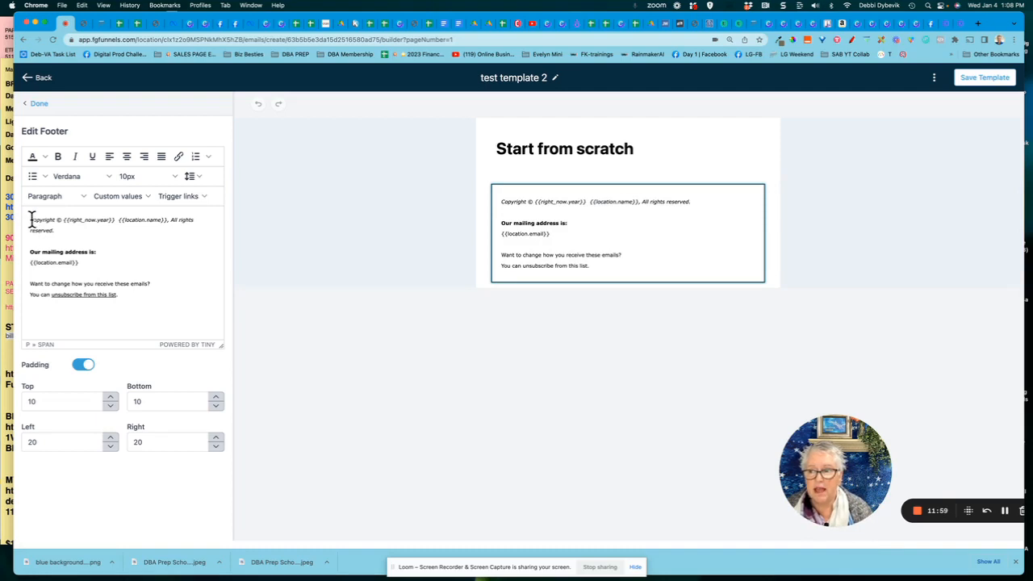
{"action": "left_click_drag", "start_coordinate": [29, 219], "coordinate": [177, 300]}
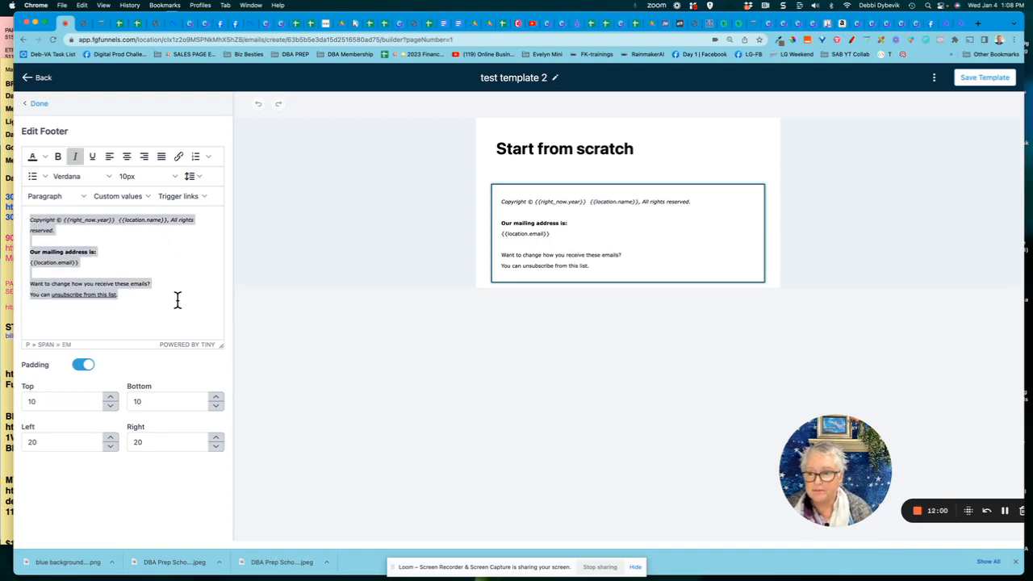
{"action": "left_click", "coordinate": [176, 177]}
{"action": "left_click", "coordinate": [147, 212]}
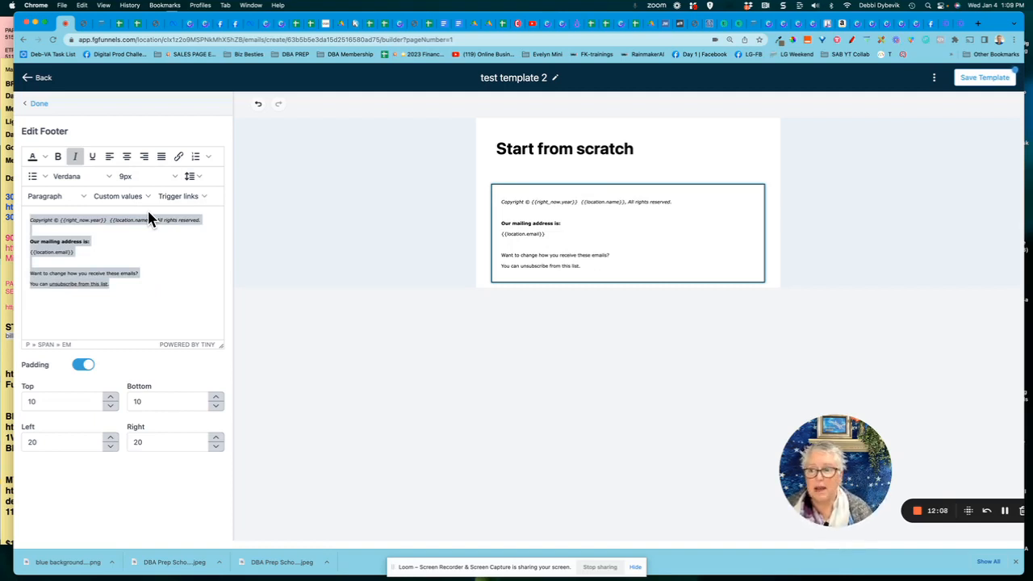
{"action": "left_click", "coordinate": [156, 305]}
{"action": "left_click", "coordinate": [71, 286]}
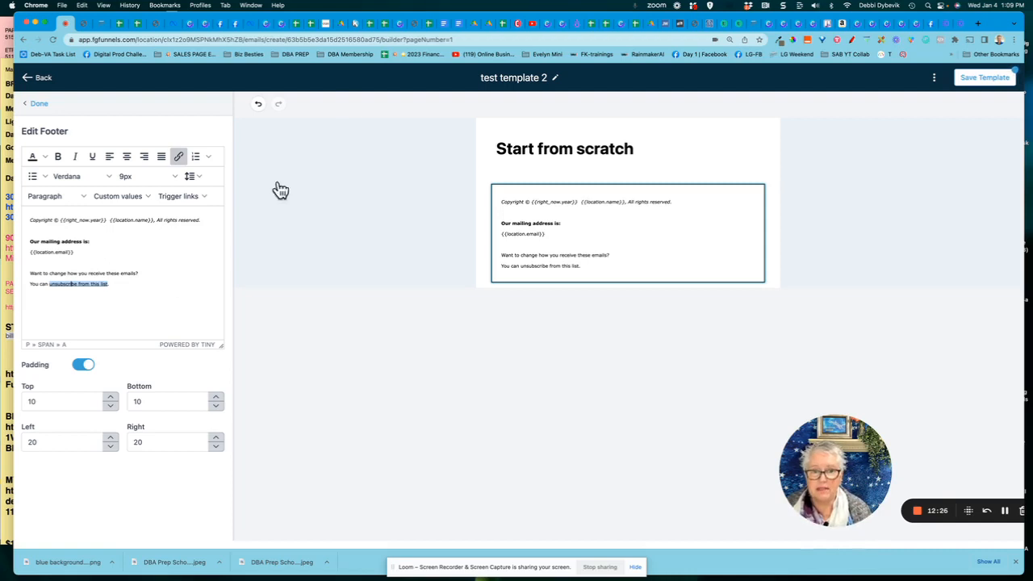
Step: Leave the footer editing, save test template 2 and return to the email templates list
{"action": "left_click", "coordinate": [696, 151]}
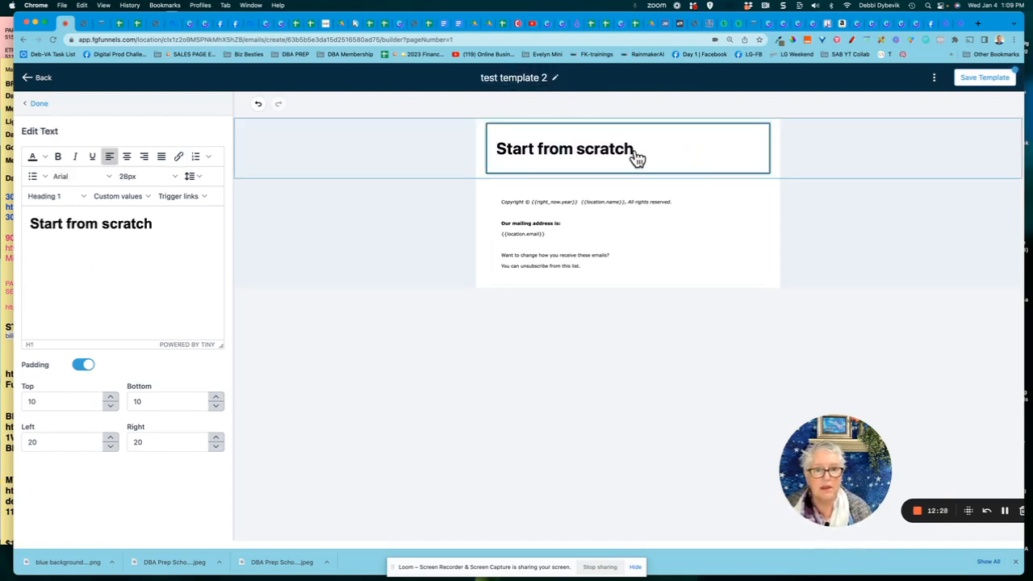
{"action": "mouse_move", "coordinate": [371, 141]}
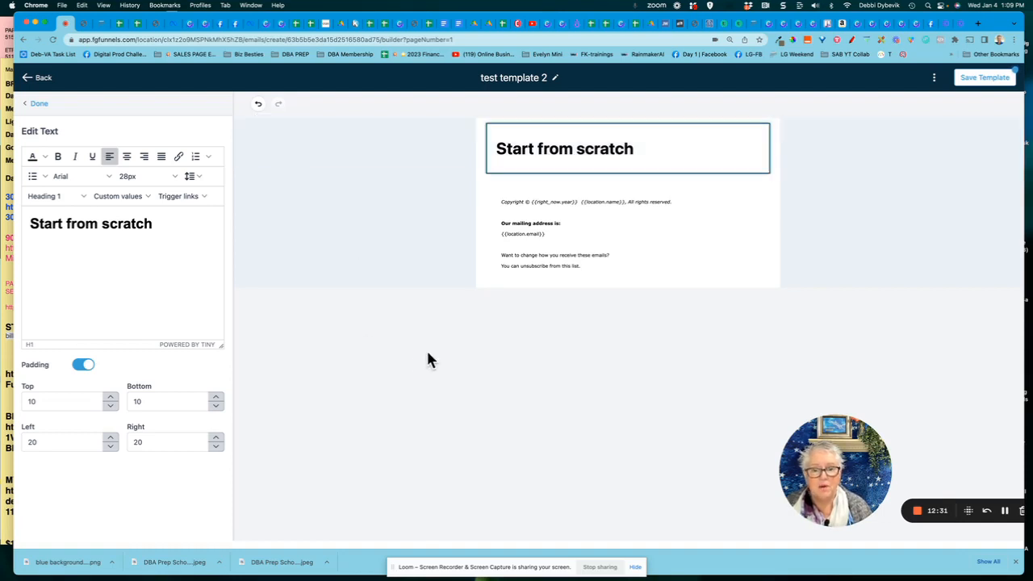
{"action": "left_click", "coordinate": [987, 80]}
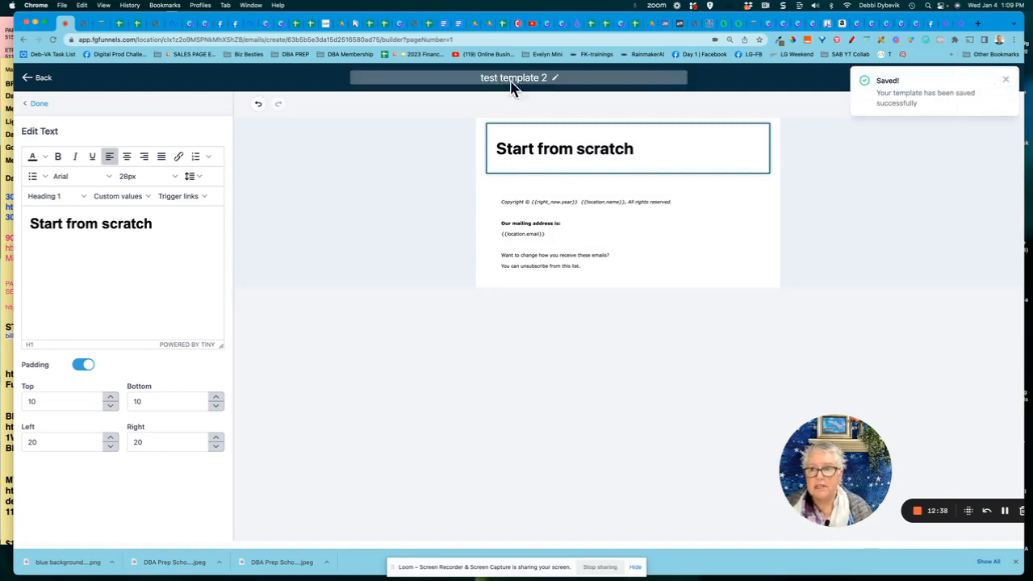
{"action": "left_click", "coordinate": [45, 78]}
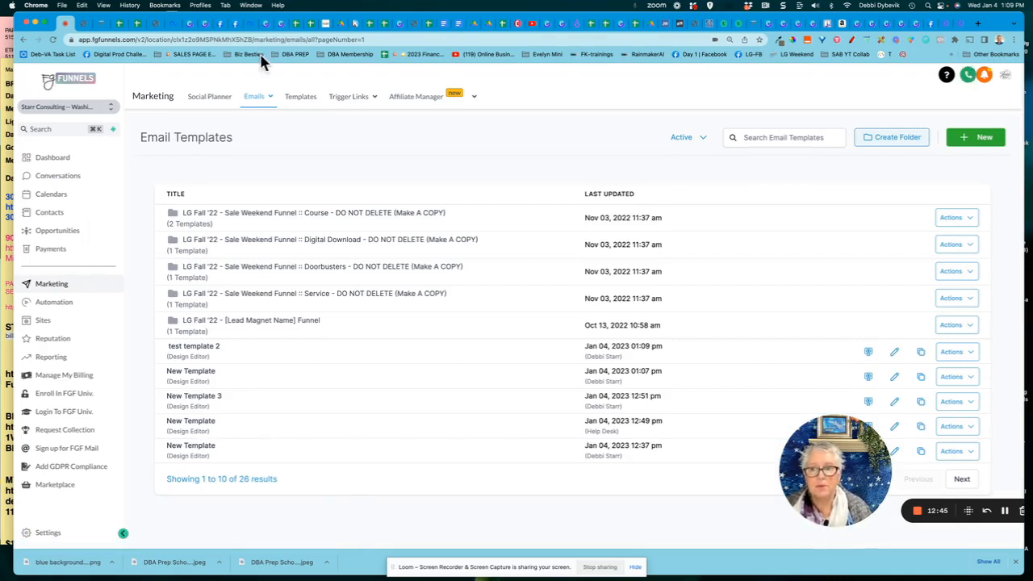
{"action": "mouse_move", "coordinate": [260, 97]}
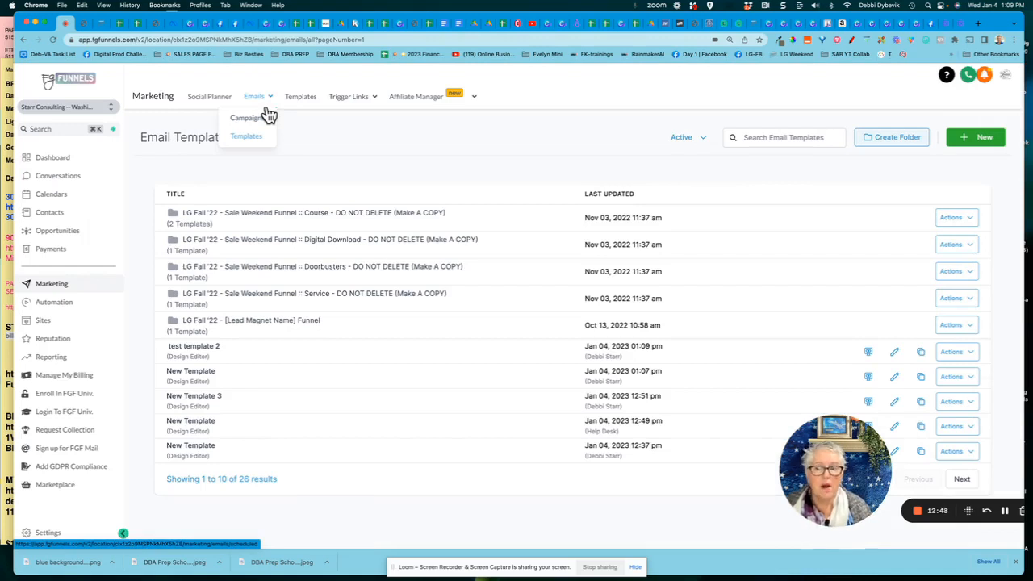